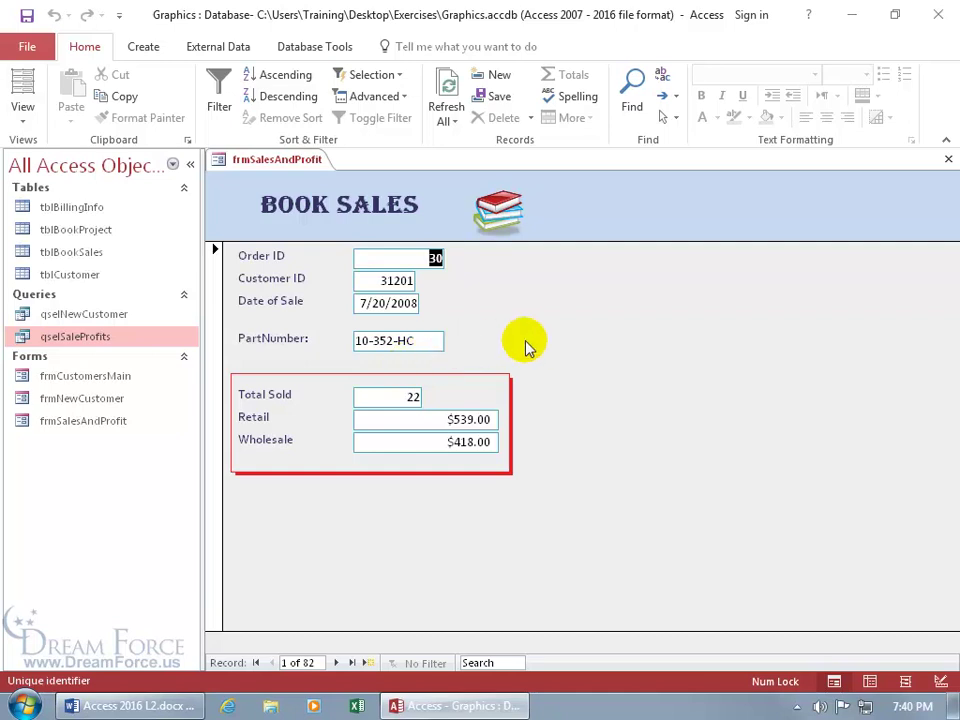
Step: Switch the frmSalesAndProfit form to Design View and display the form's properties
left_click(549, 293)
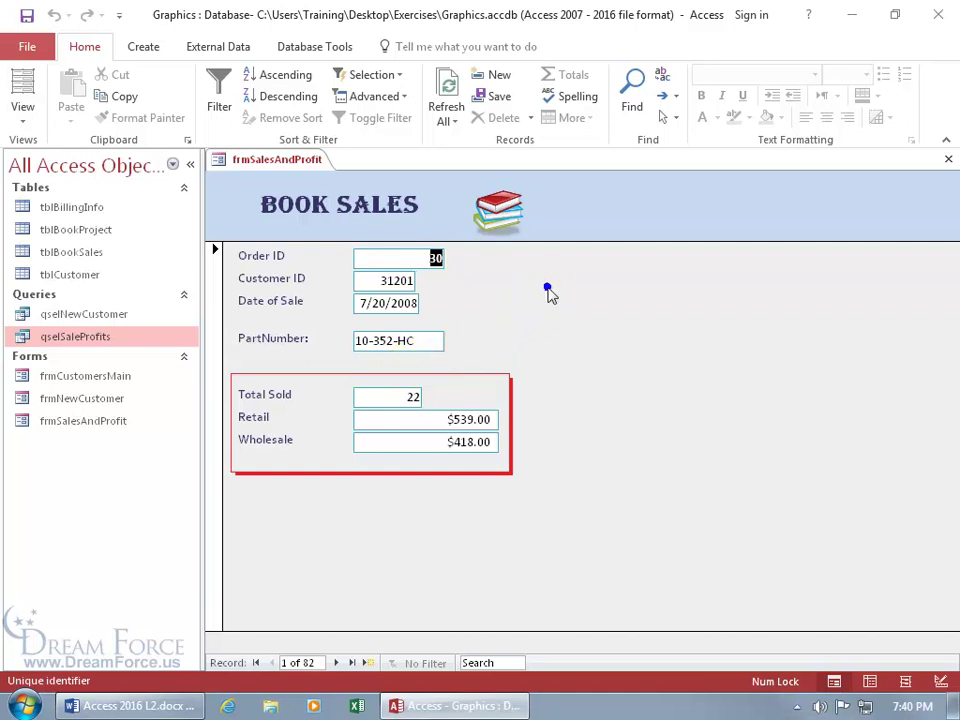
right_click(549, 293)
left_click(574, 343)
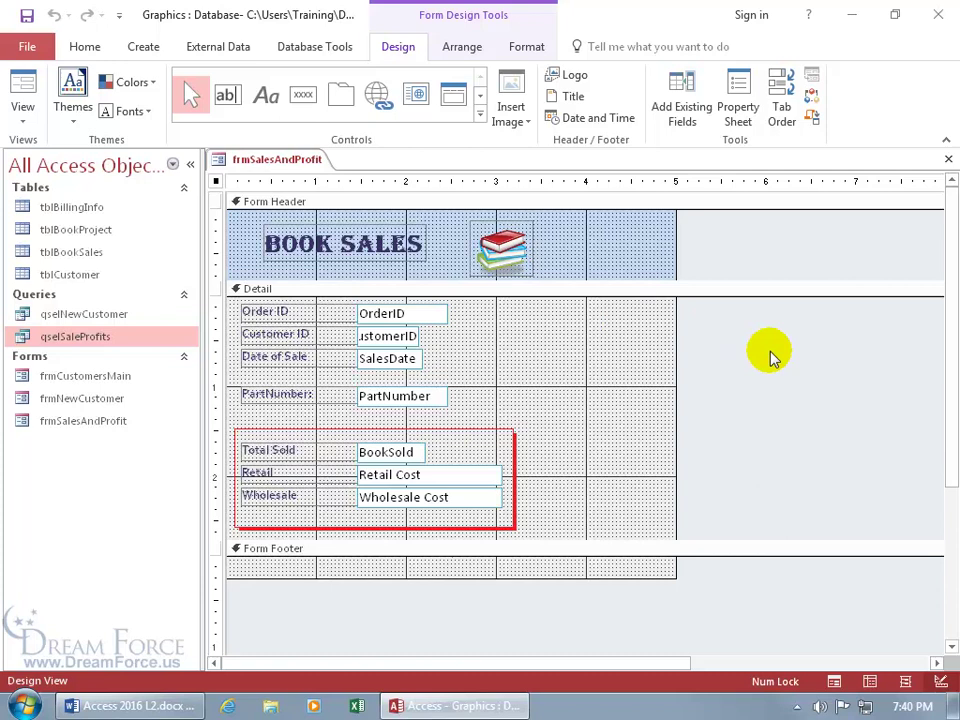
key("F4")
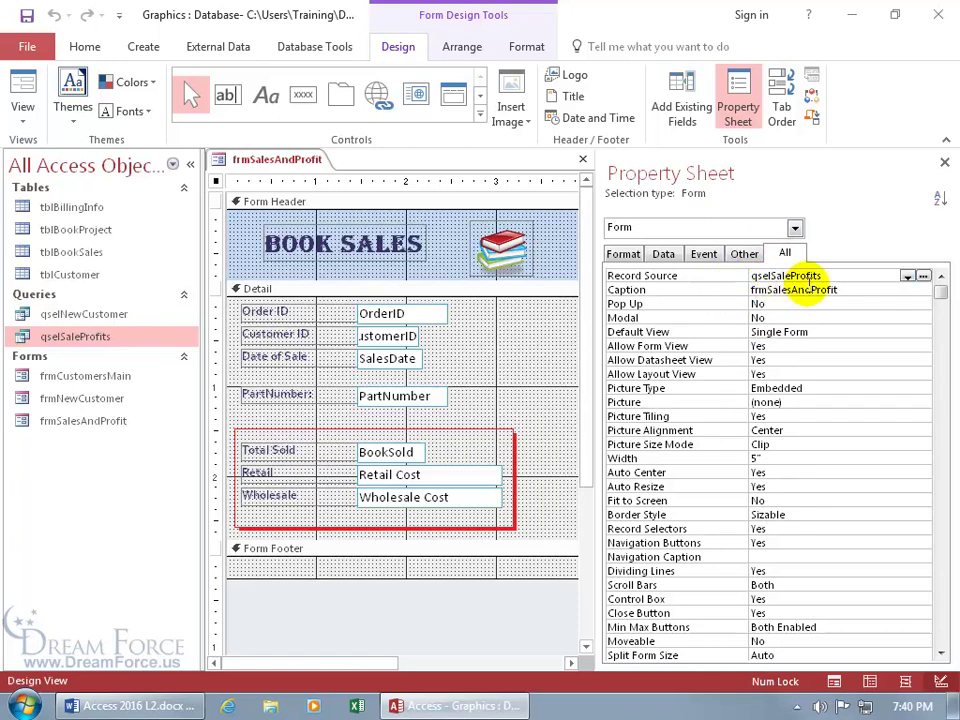
Step: Examine the records, source tables and fields of the qselSaleProfits query in its datasheet and design, hiding the property sheet, and close the query
double_click(105, 340)
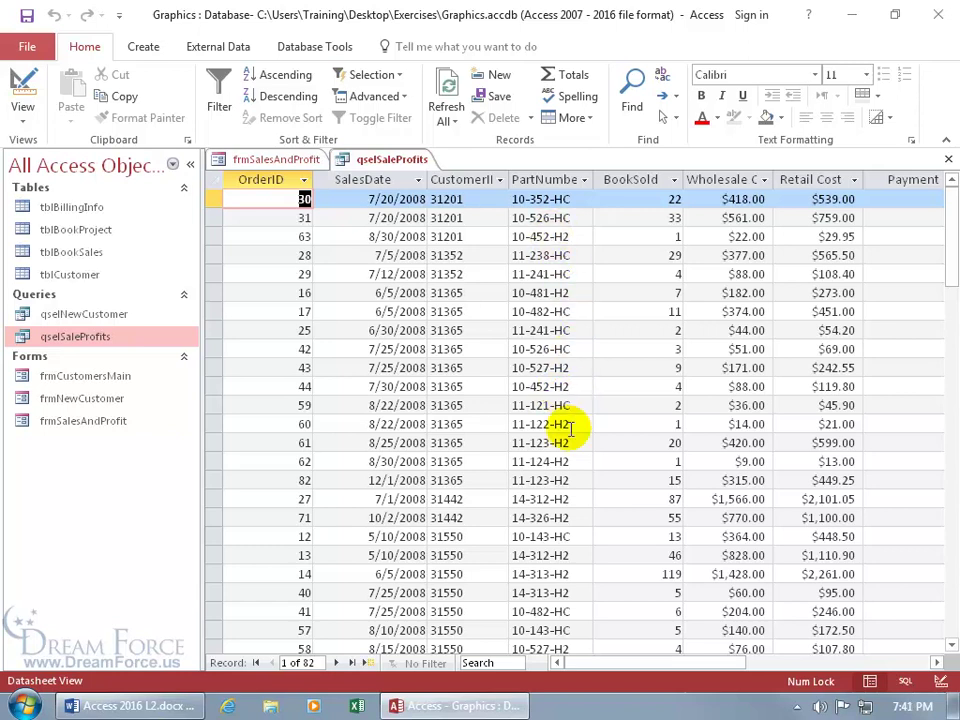
right_click(396, 160)
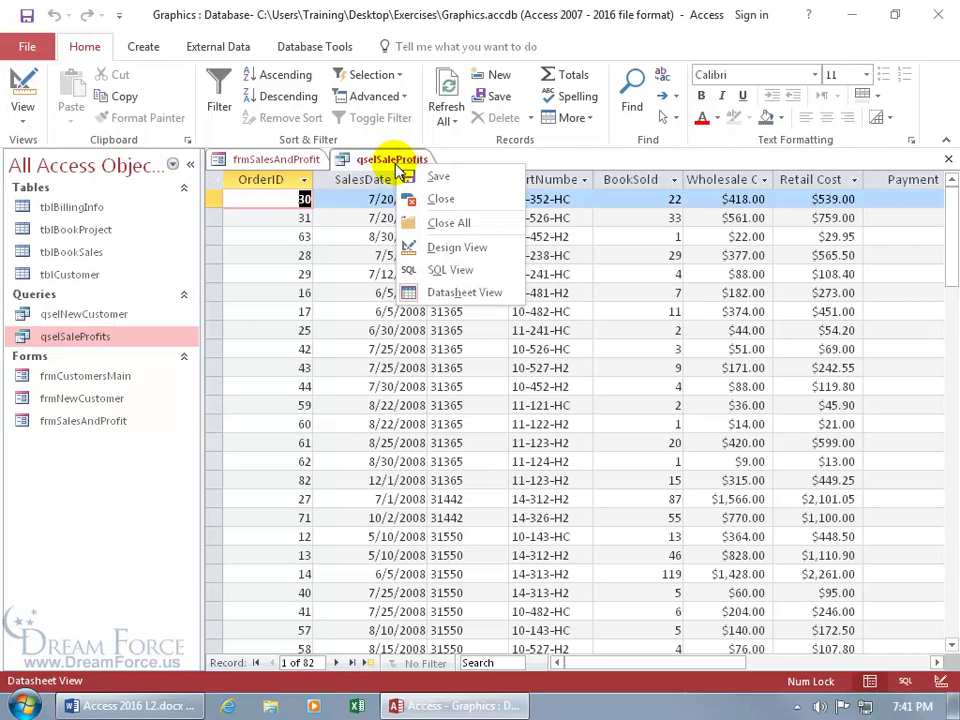
left_click(430, 247)
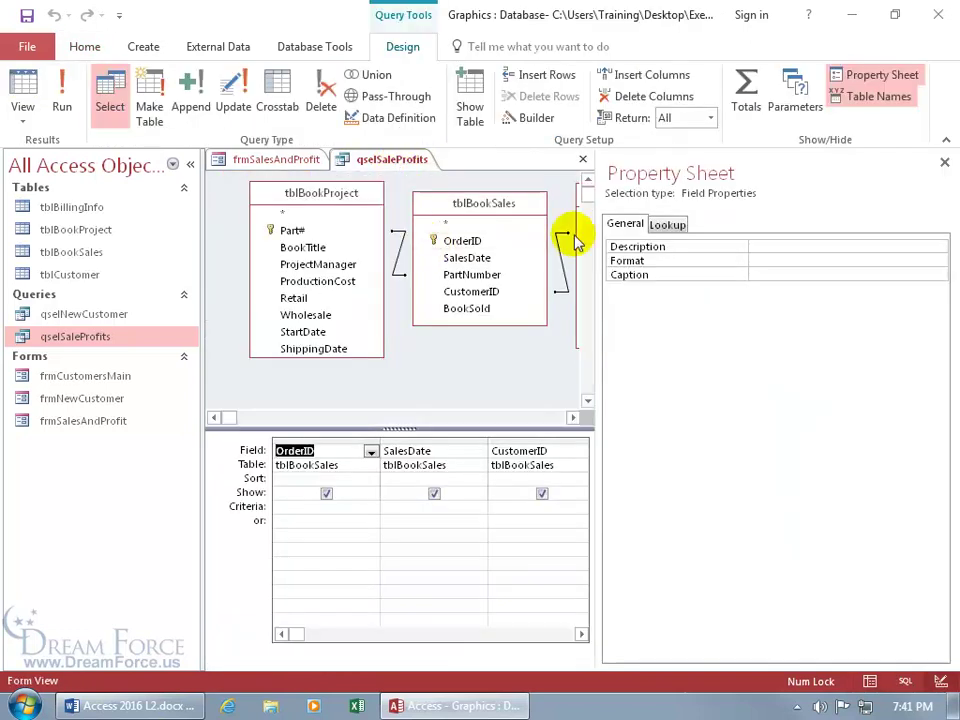
left_click(944, 162)
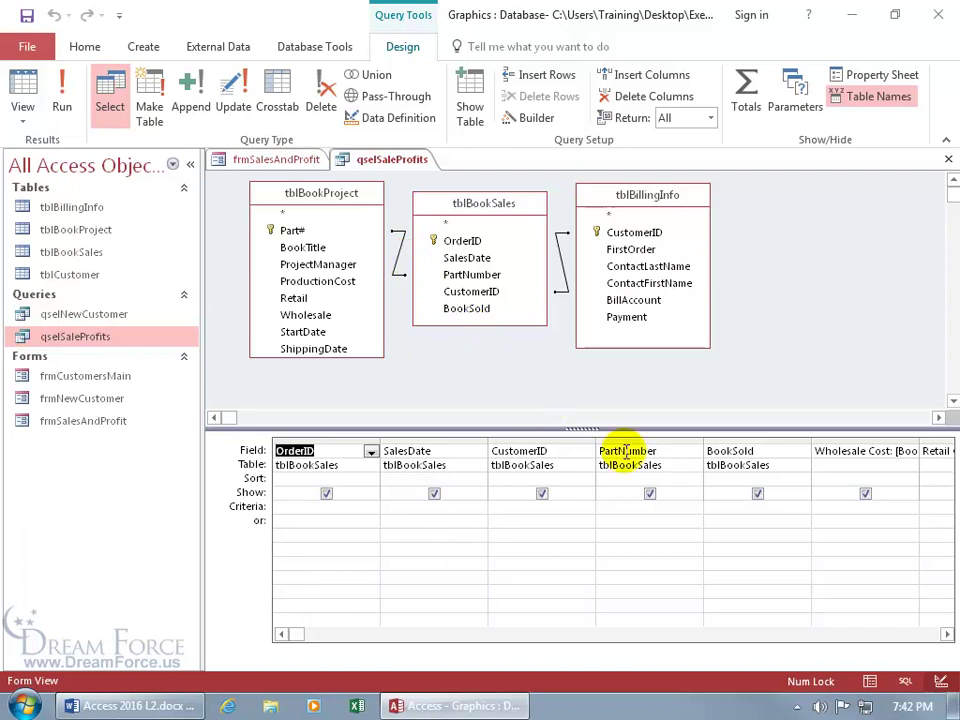
key("alt+Tab")
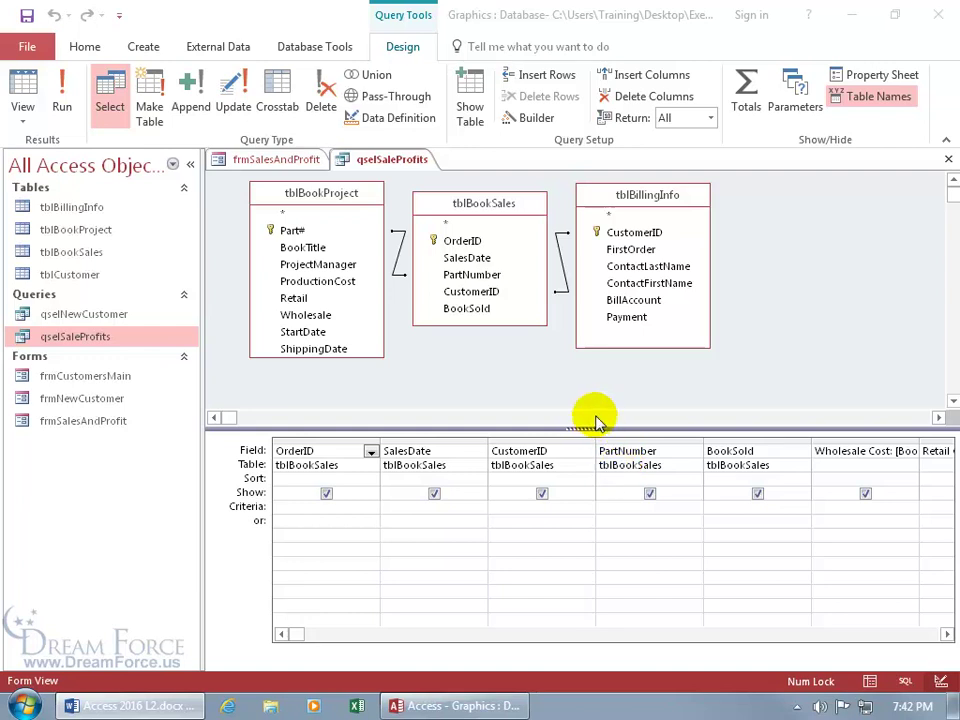
left_click(947, 160)
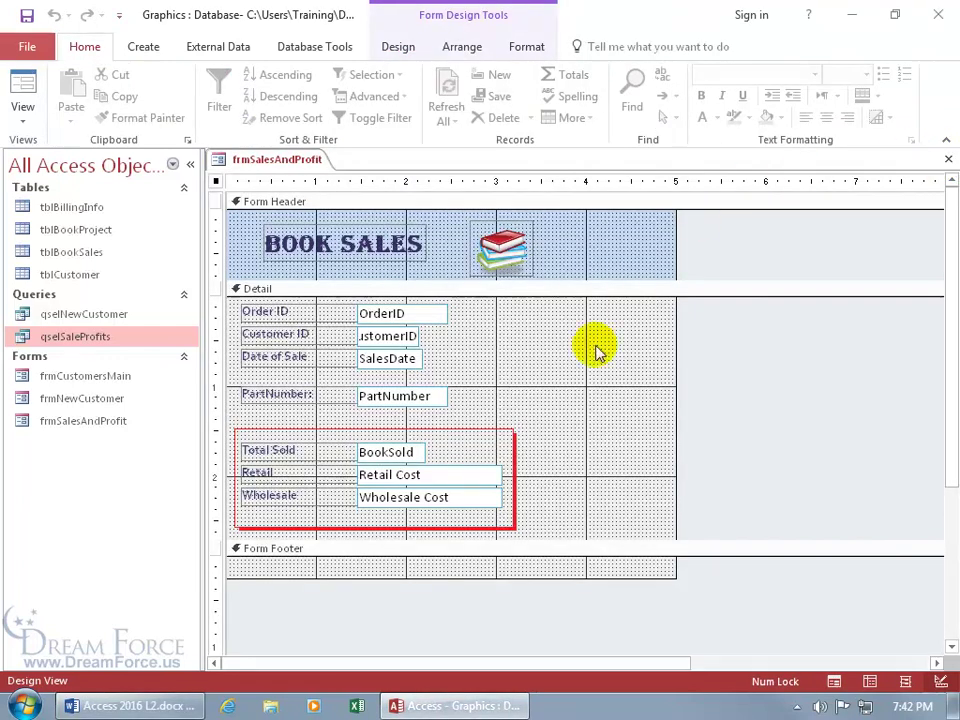
Step: Replace the PartNumber text box and its label in the Detail section with a combo box at the 1-inch marks
left_click_drag(531, 396, 242, 390)
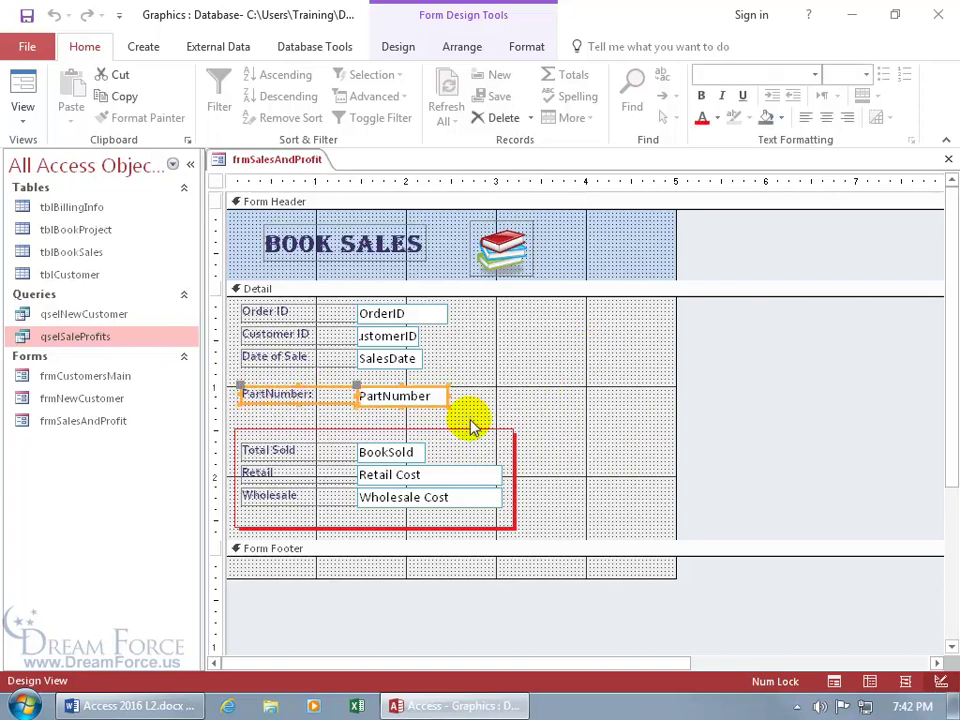
key("Delete")
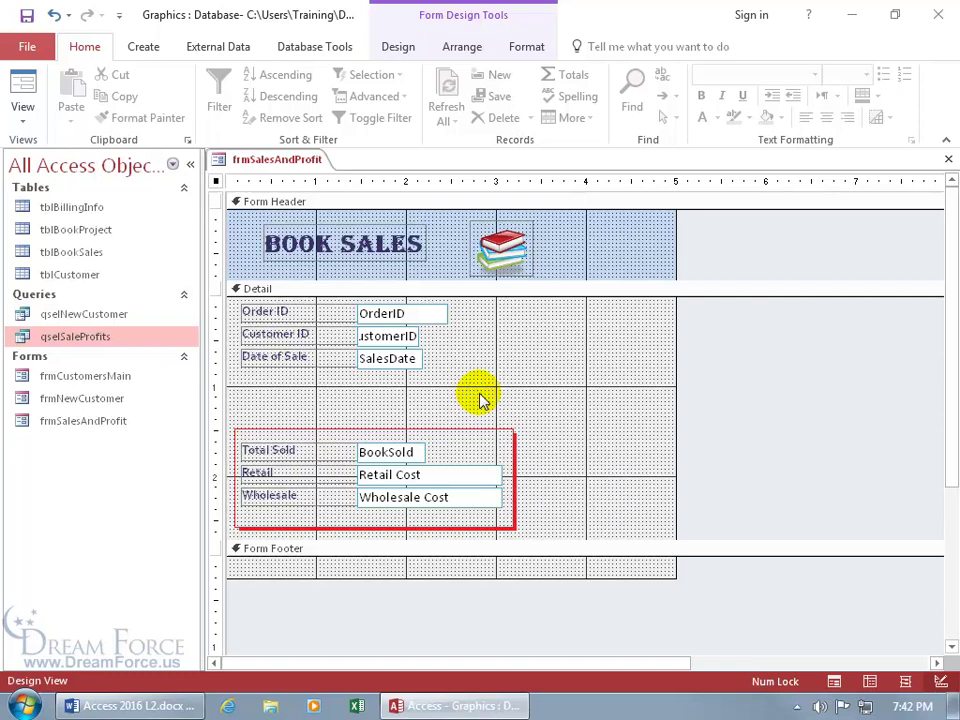
left_click(401, 49)
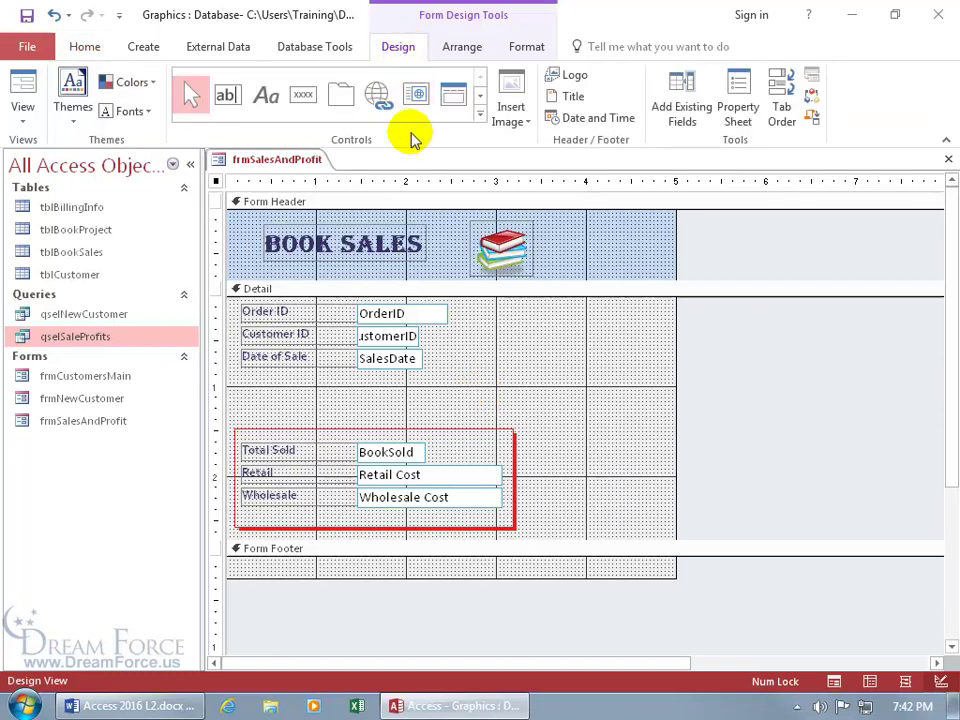
left_click(481, 116)
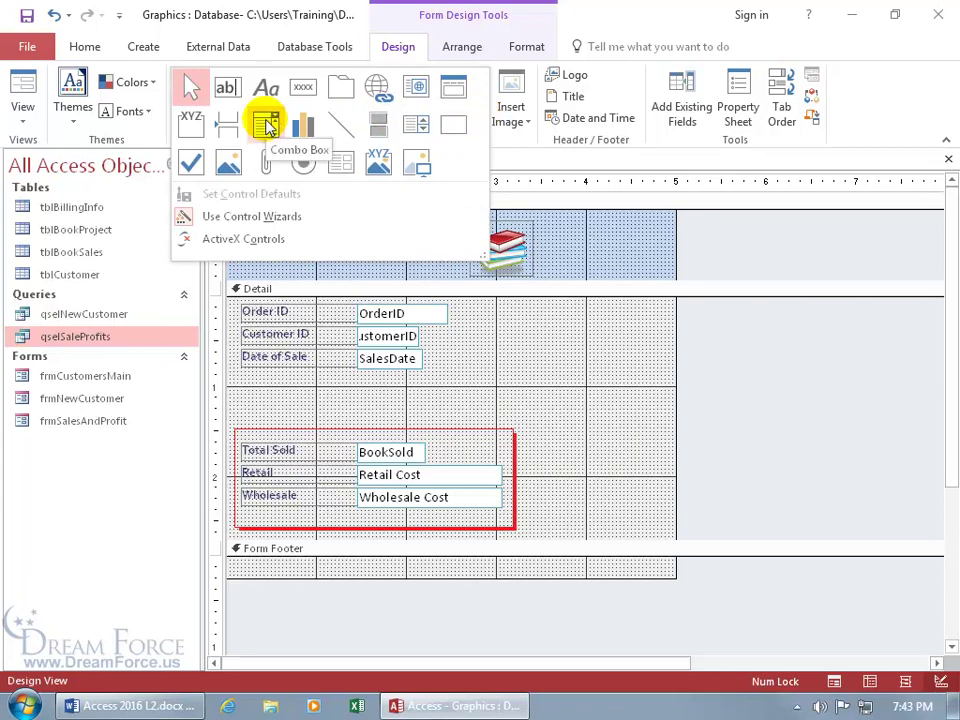
left_click(267, 124)
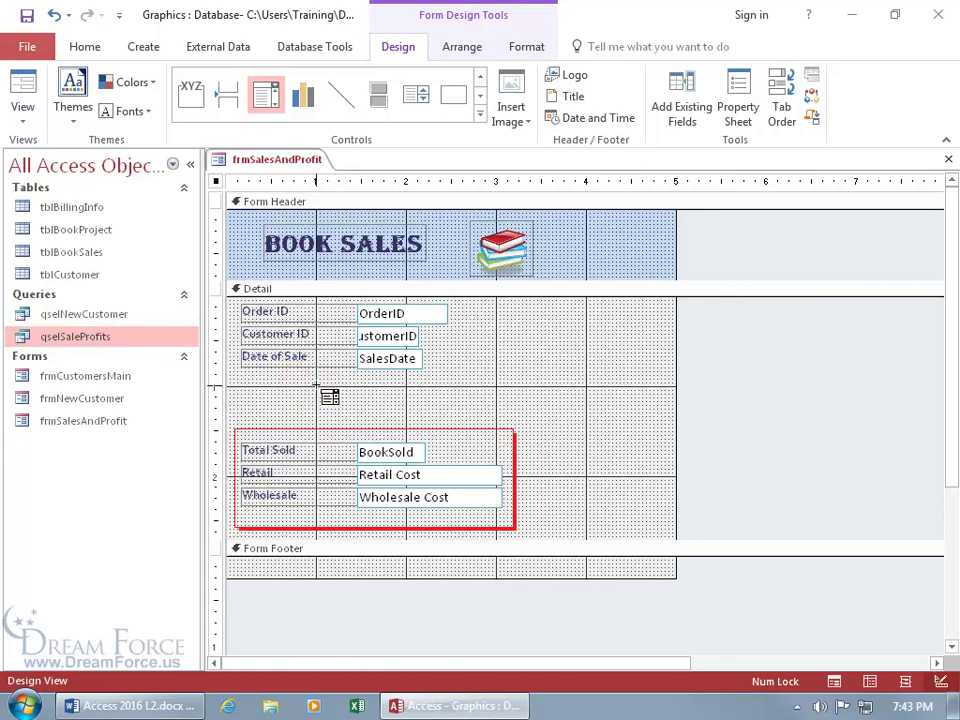
left_click(317, 386)
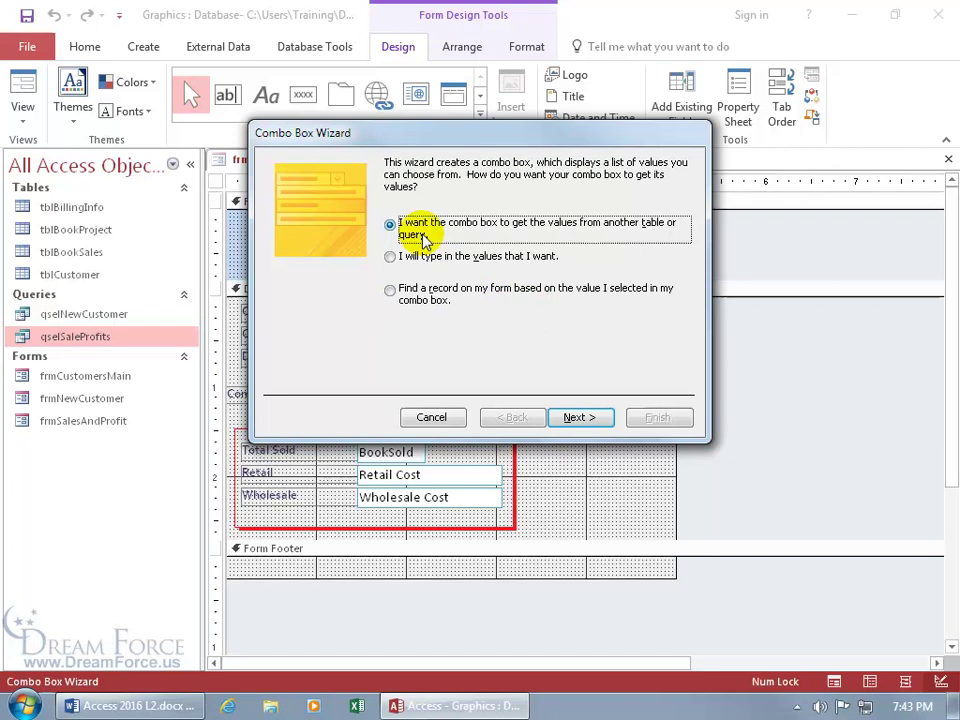
Step: Have the combo box get its values from another table, using tblBookProject as the source
left_click(575, 416)
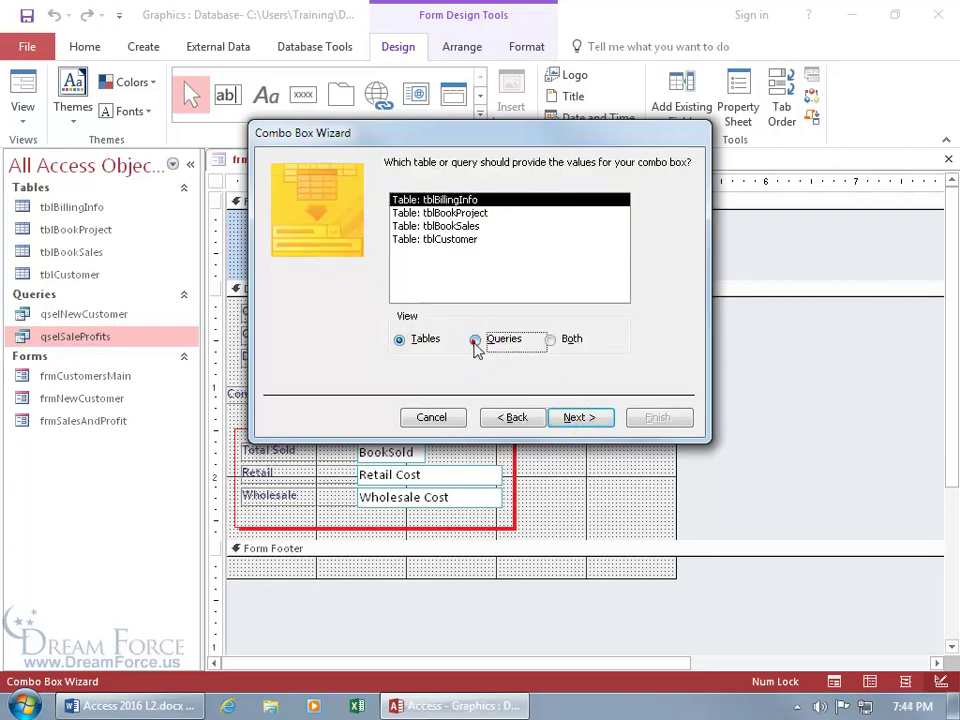
left_click(476, 339)
left_click(553, 341)
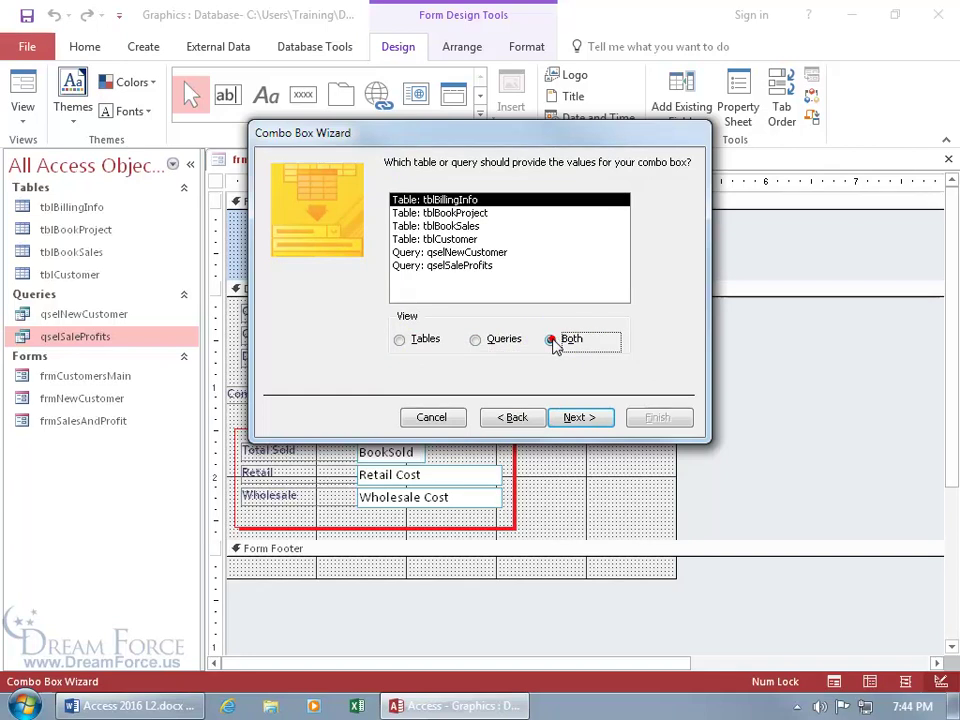
left_click(405, 341)
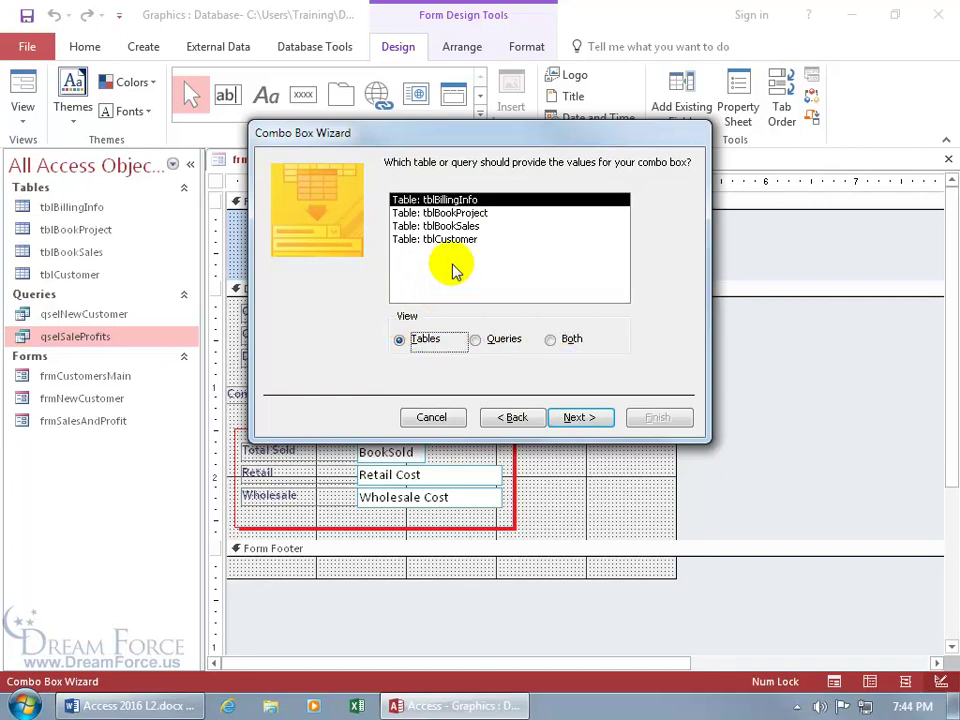
left_click(468, 213)
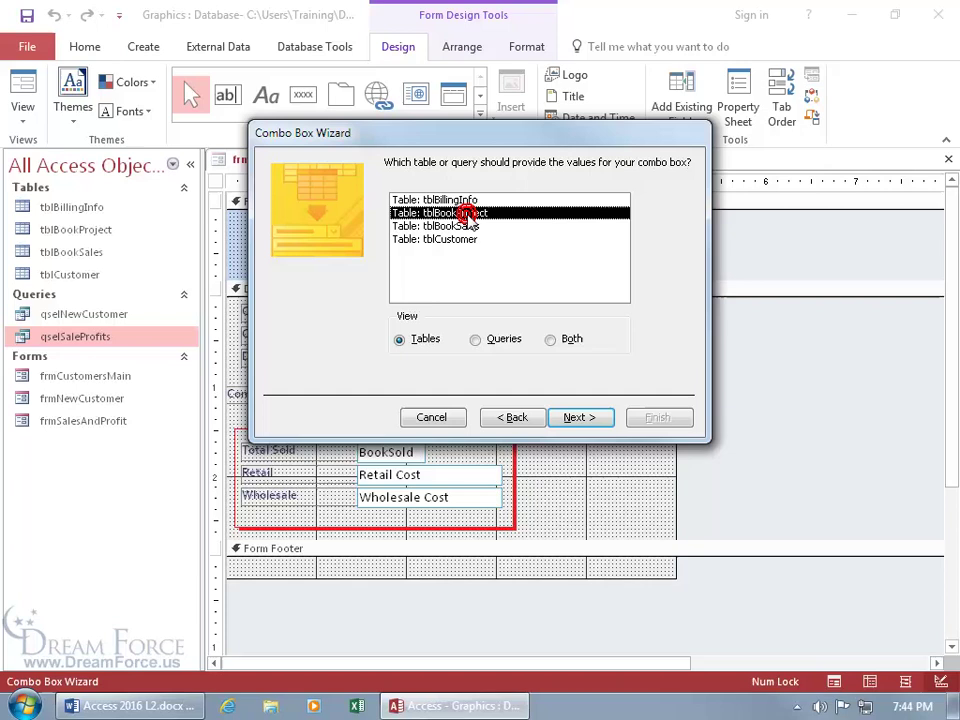
double_click(467, 216)
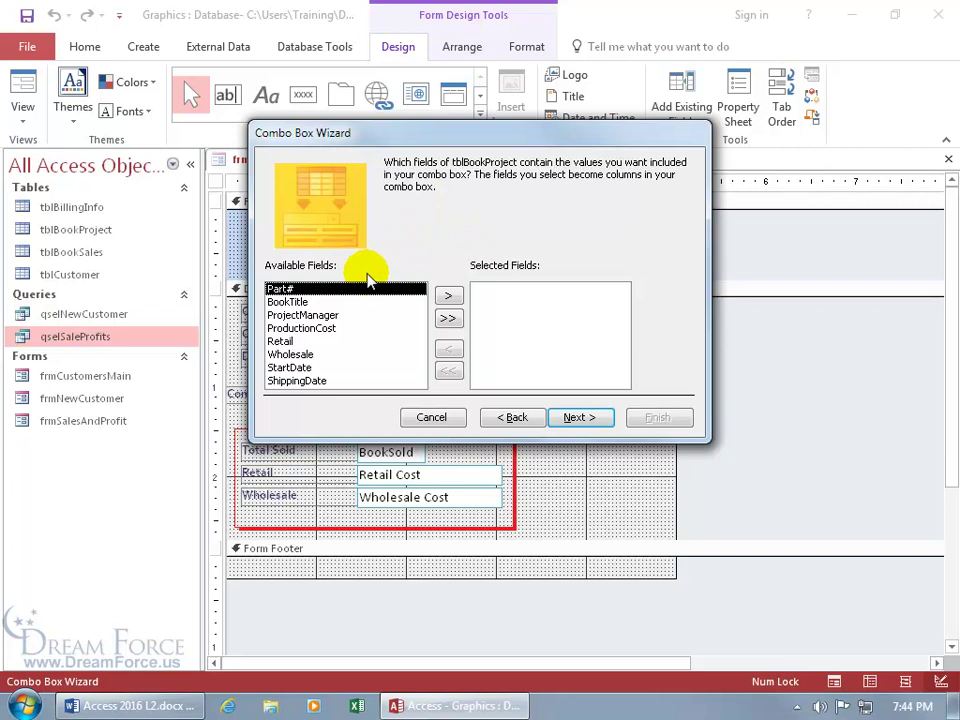
Step: Include the Part# and BookTitle fields as the combo box columns
double_click(289, 290)
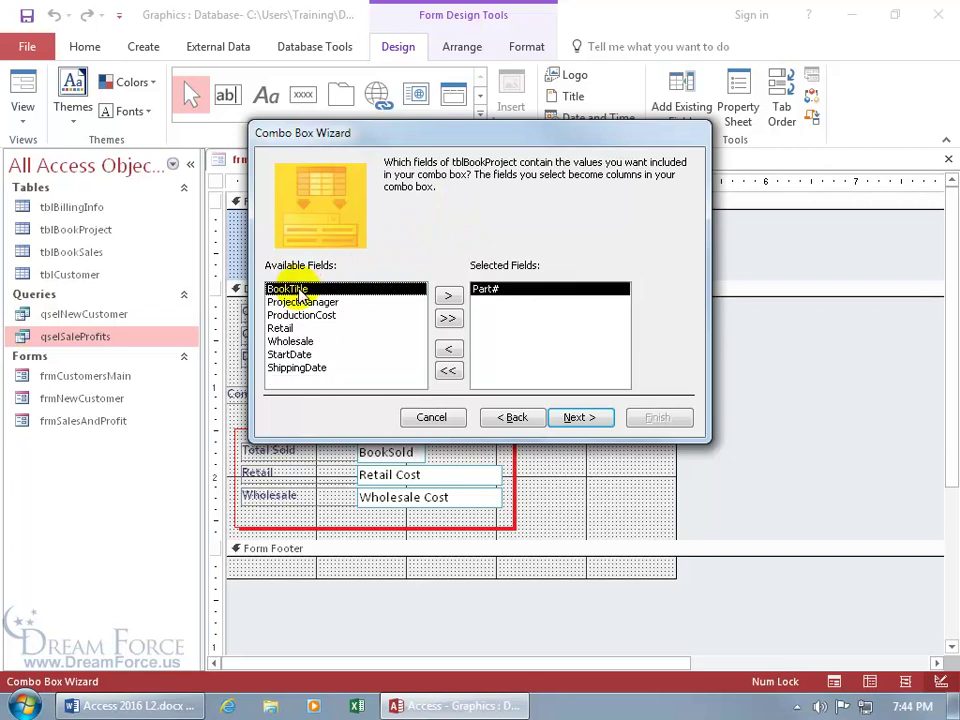
double_click(316, 289)
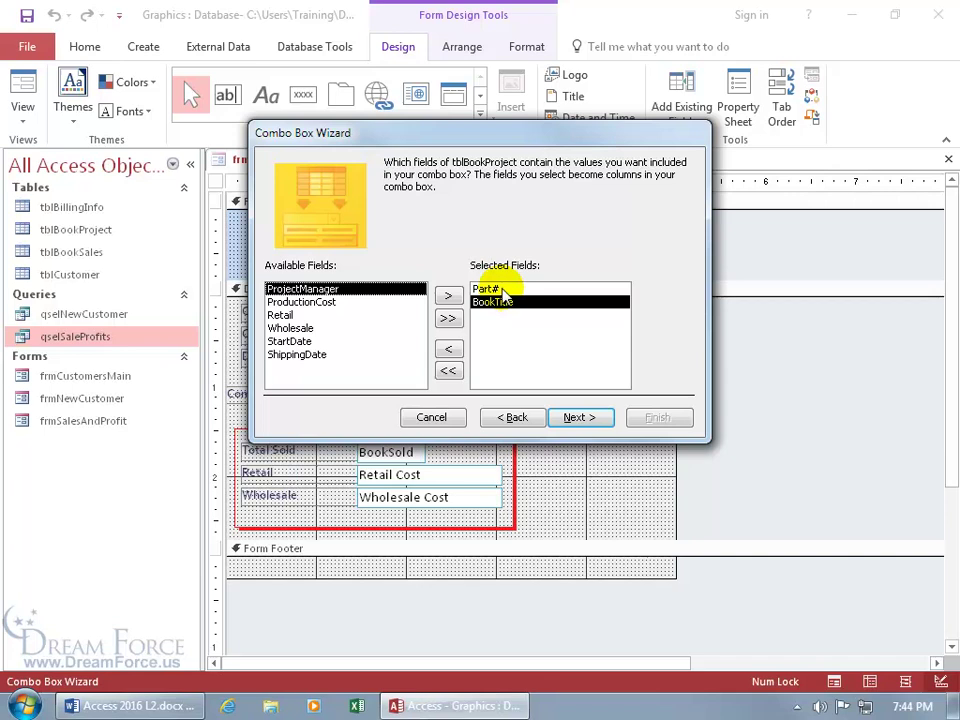
left_click(594, 419)
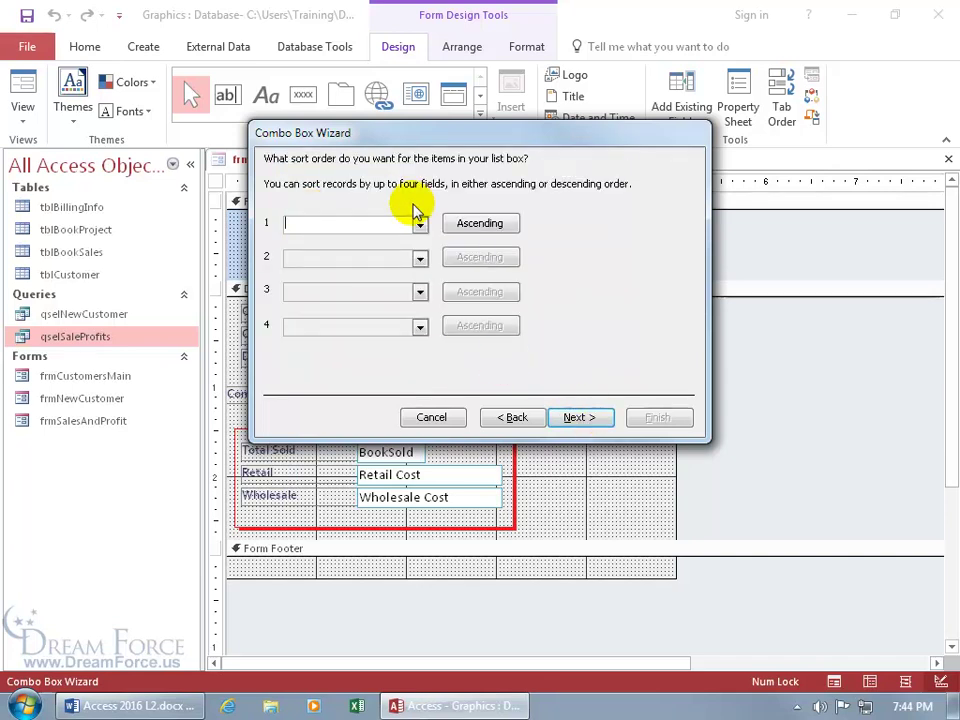
Step: Sort the combo box list by BookTitle in ascending order
left_click(420, 223)
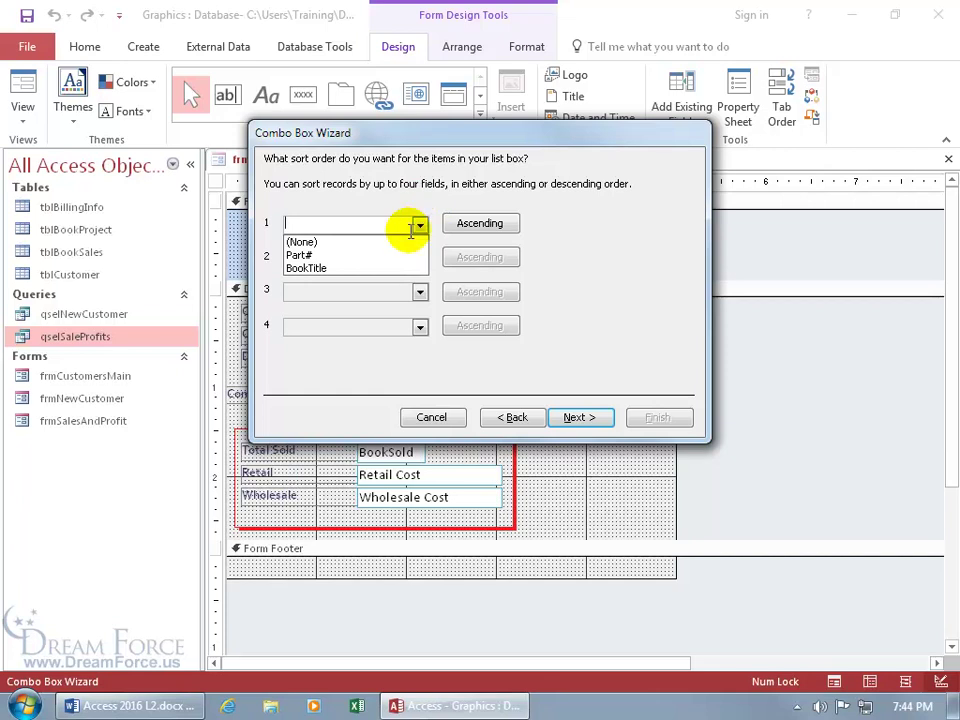
left_click(392, 268)
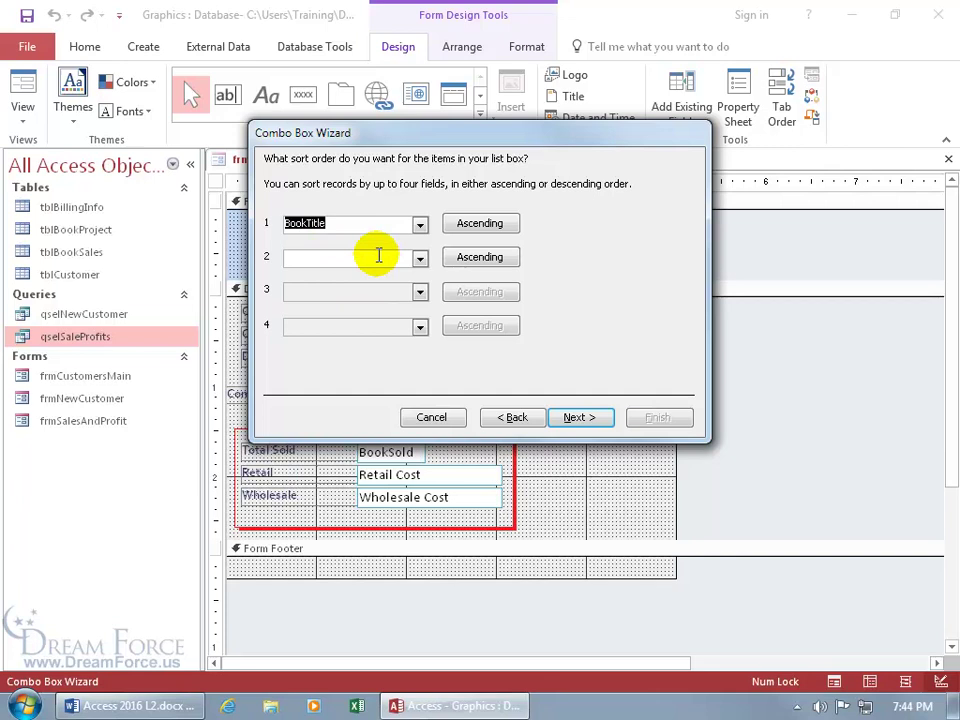
left_click(477, 226)
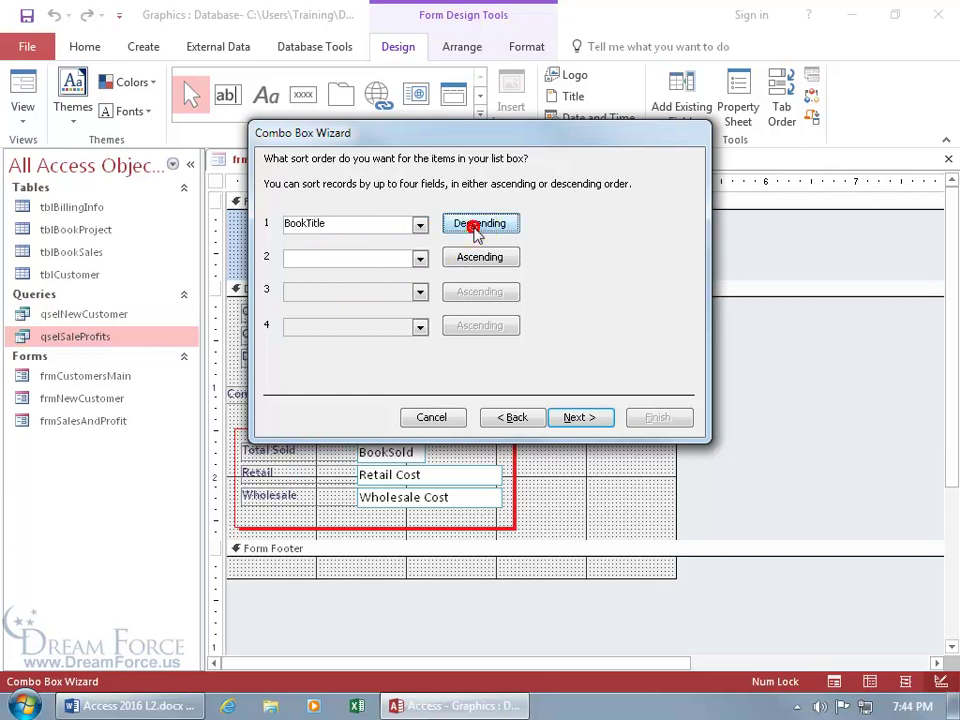
left_click(480, 224)
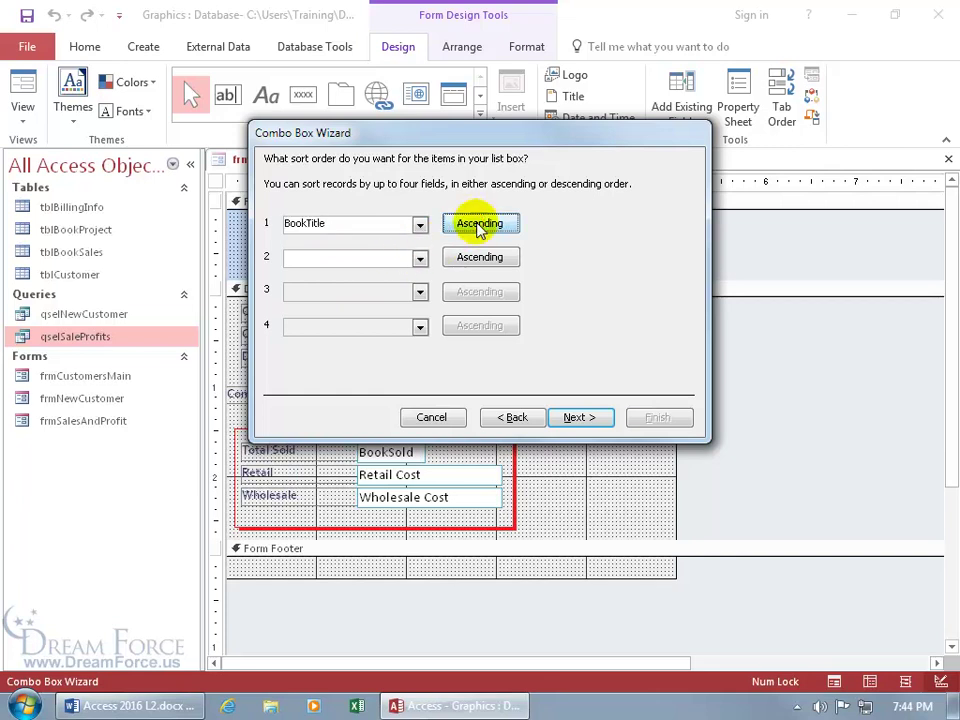
left_click(576, 418)
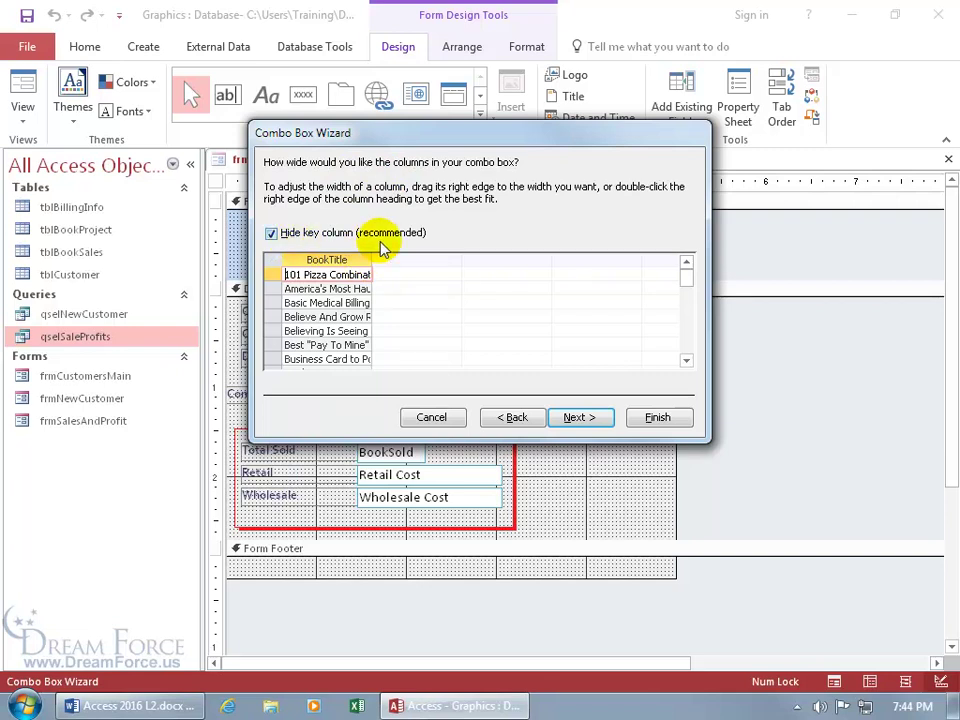
Step: Show the key column in the combo box and fit the Part# and BookTitle column widths to their contents
left_click(271, 233)
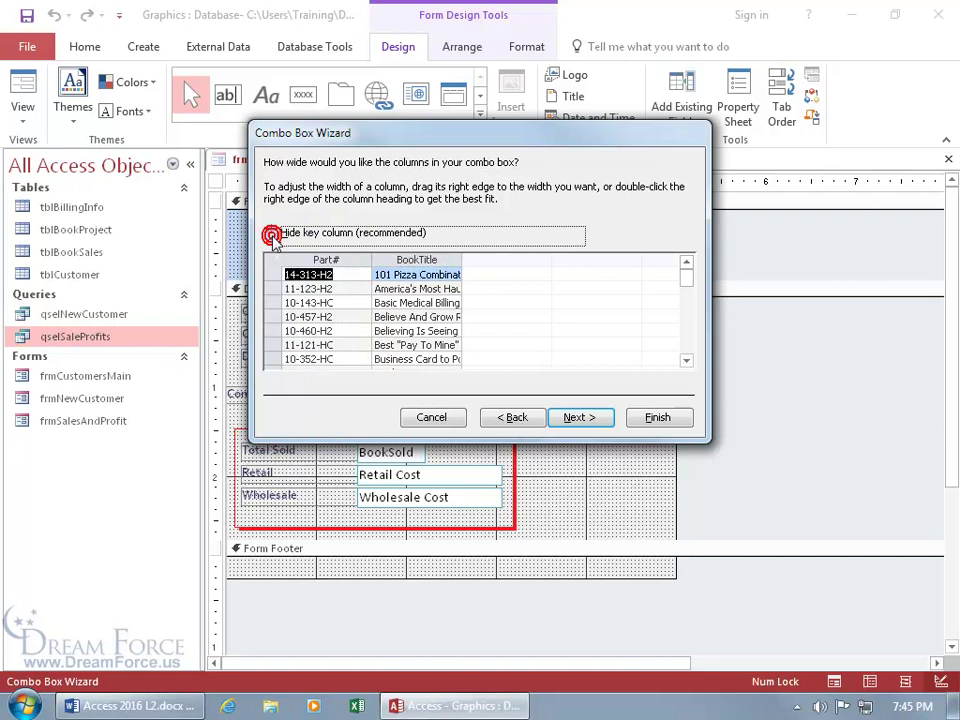
double_click(372, 259)
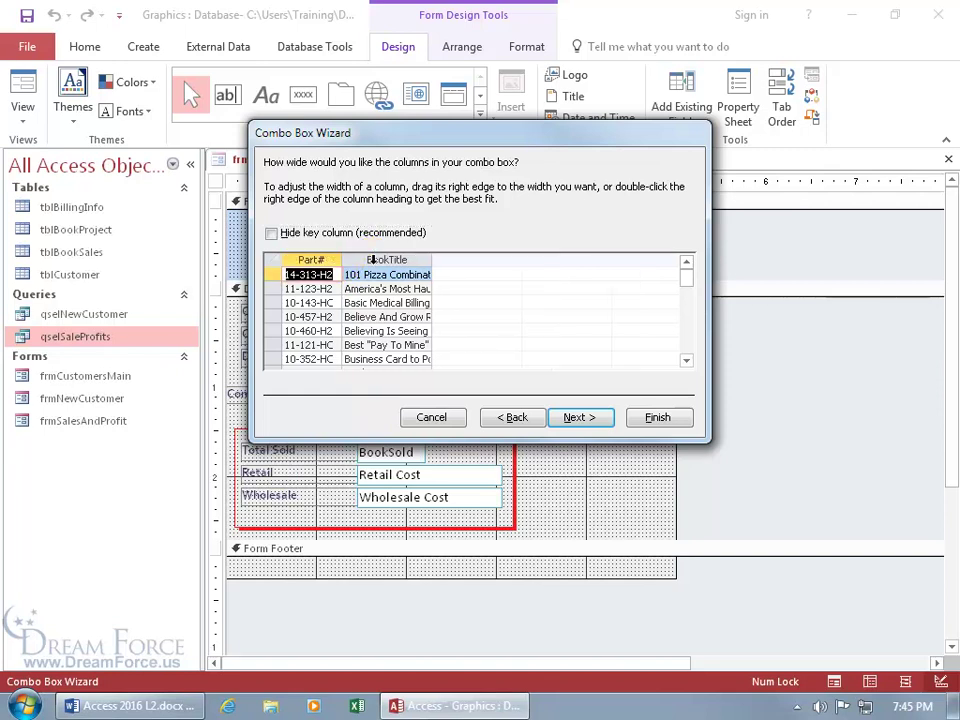
double_click(431, 259)
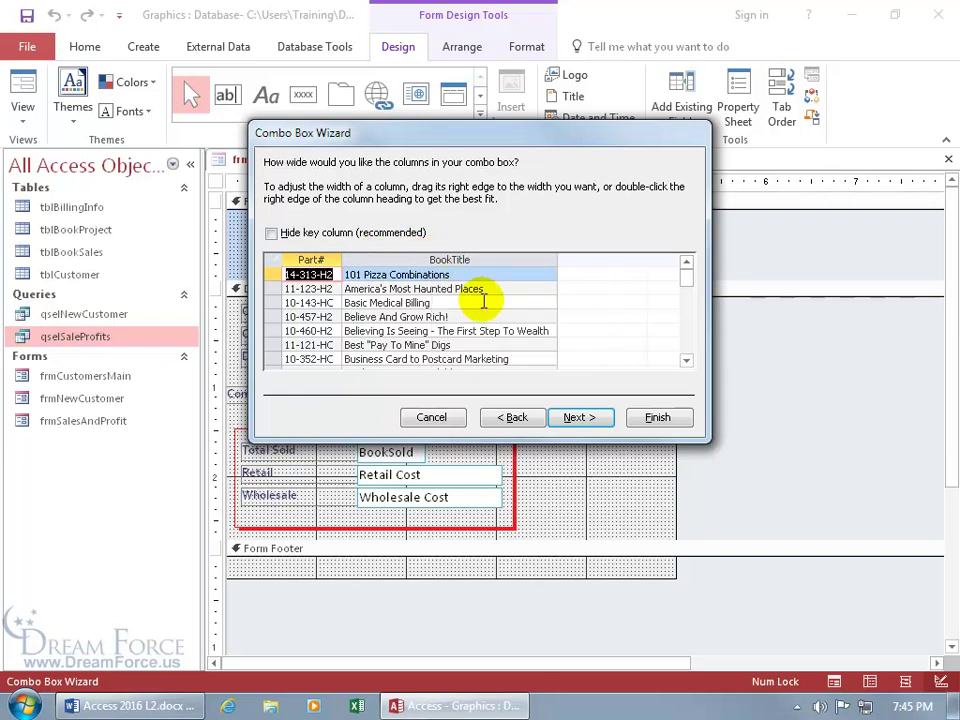
left_click(595, 418)
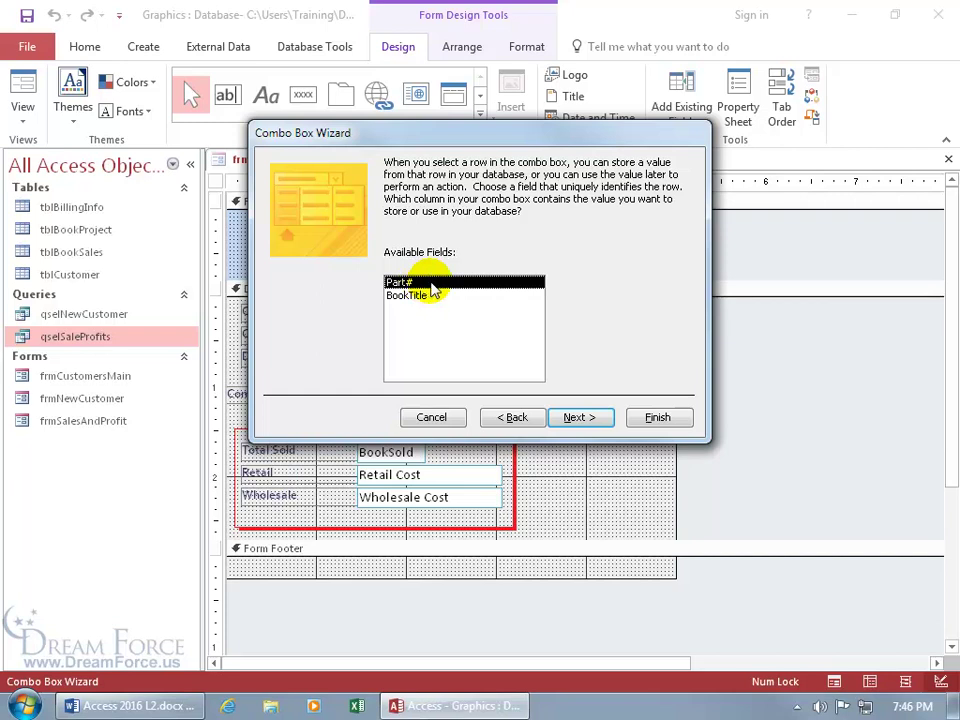
Step: Use Part# as the combo box's value and store it in the PartNumber field
left_click(575, 420)
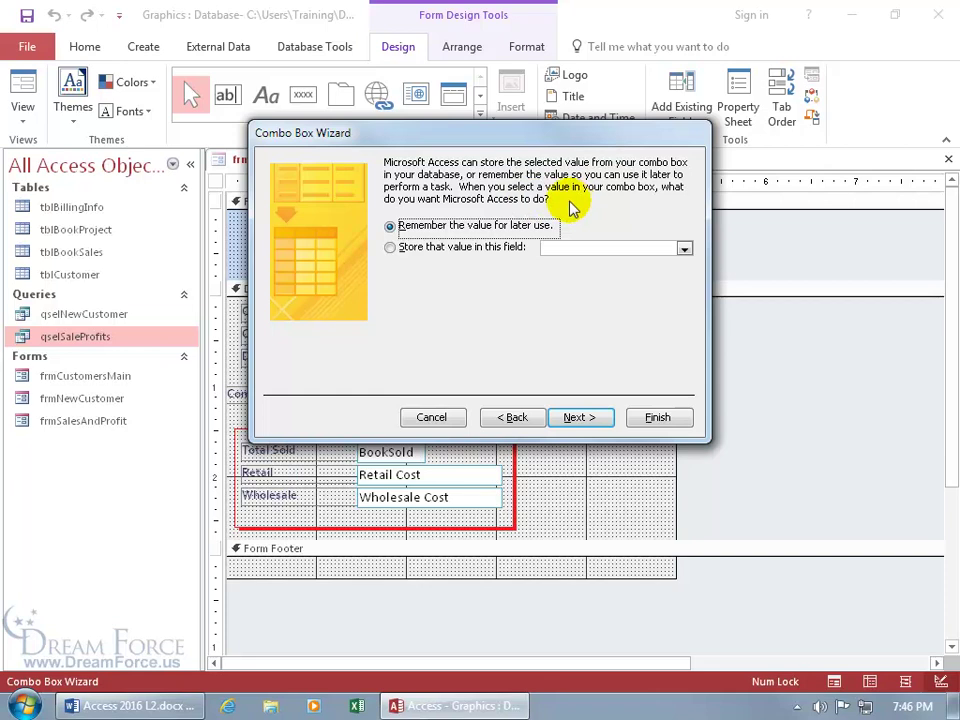
left_click(456, 248)
left_click(683, 248)
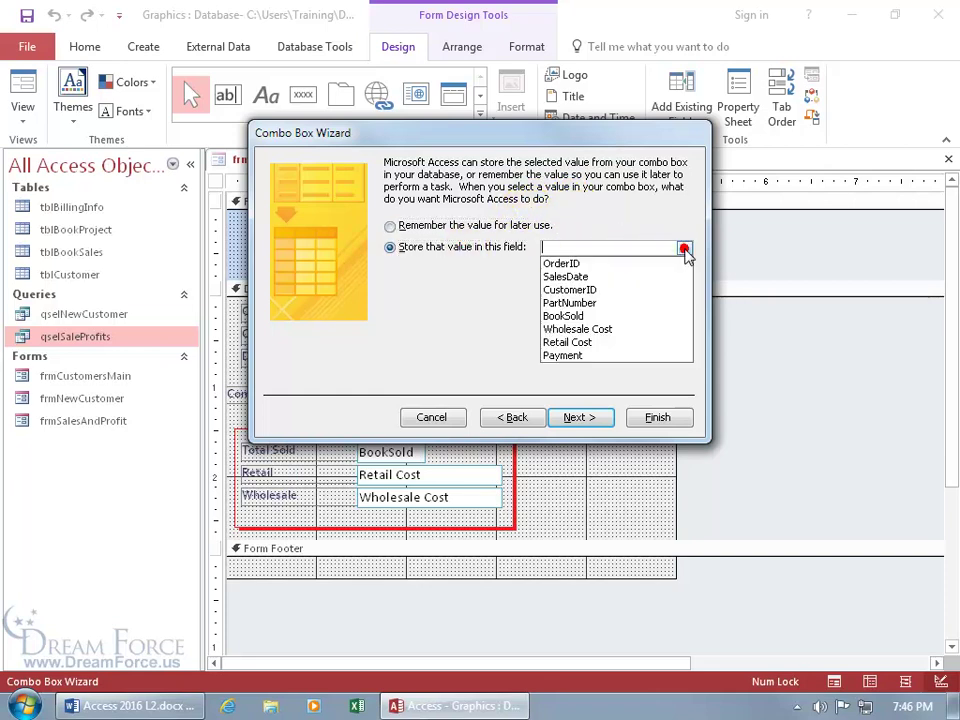
left_click(590, 304)
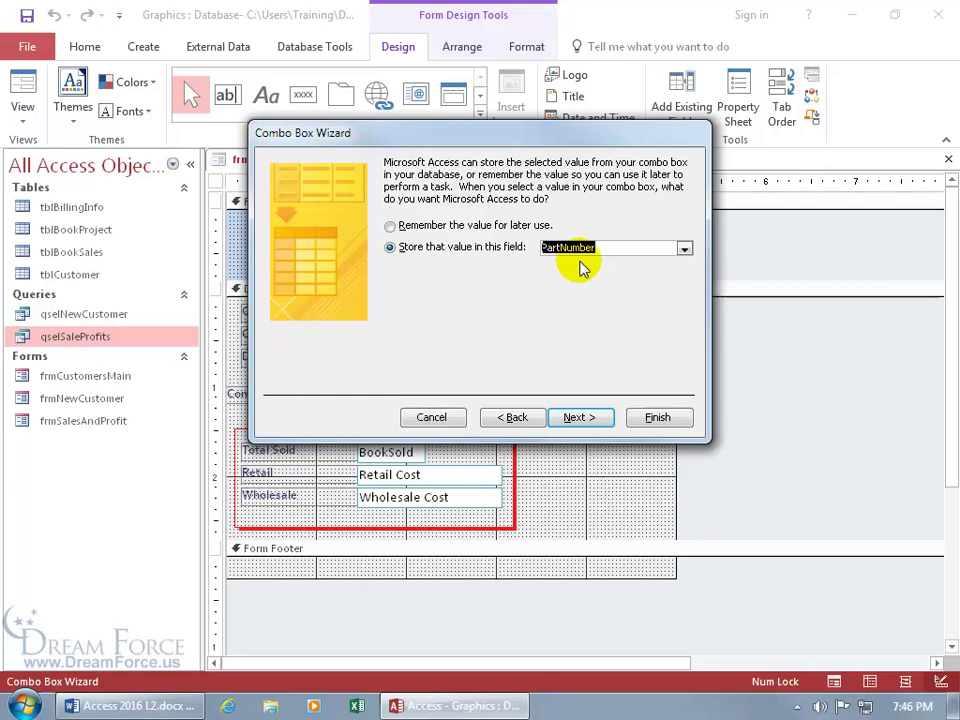
Step: Label the combo box cmbPartNumber and complete the Combo Box Wizard
left_click(580, 418)
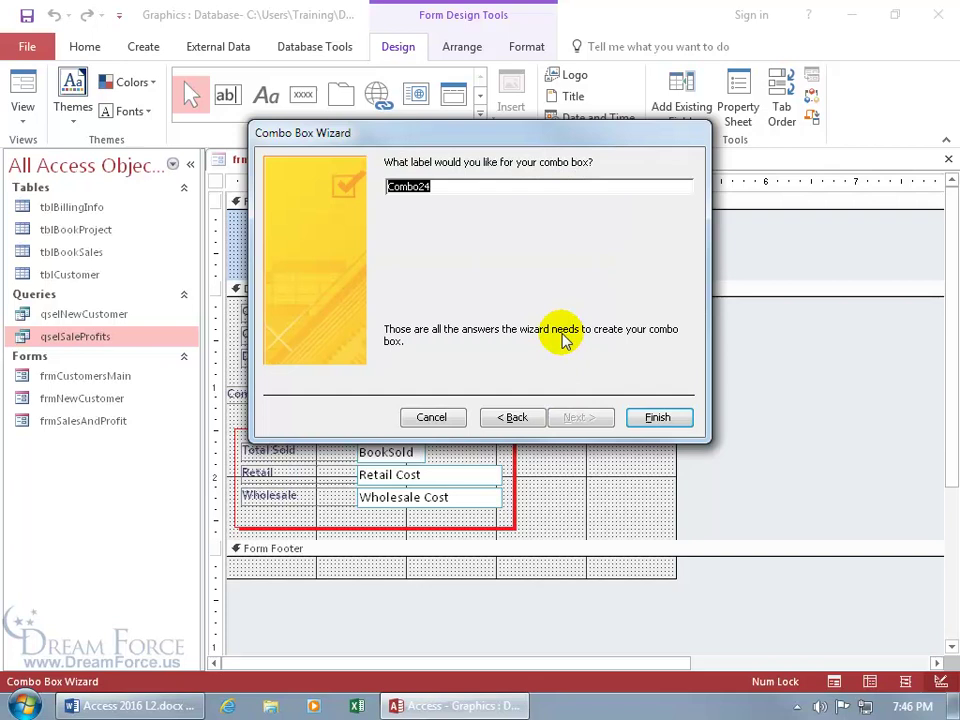
type("cmb")
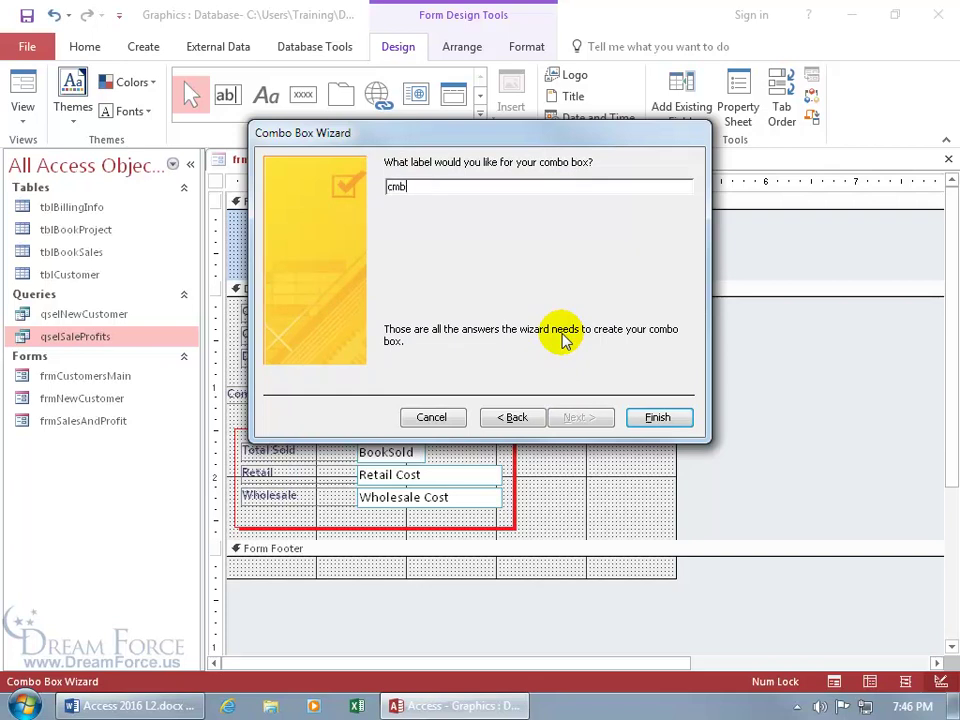
type("PartNumber")
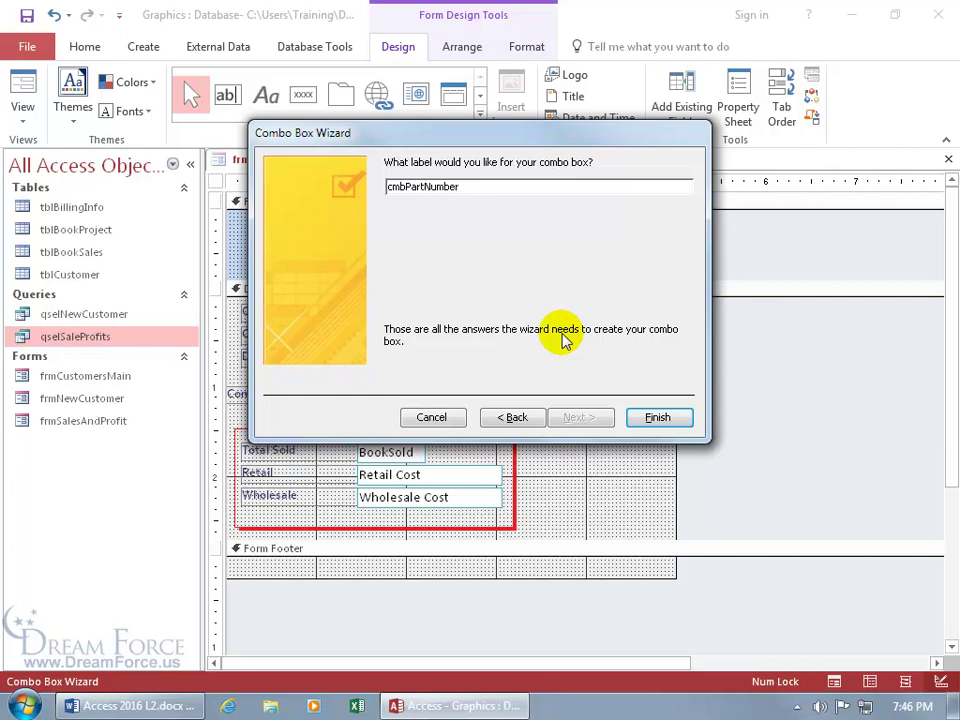
key("Return")
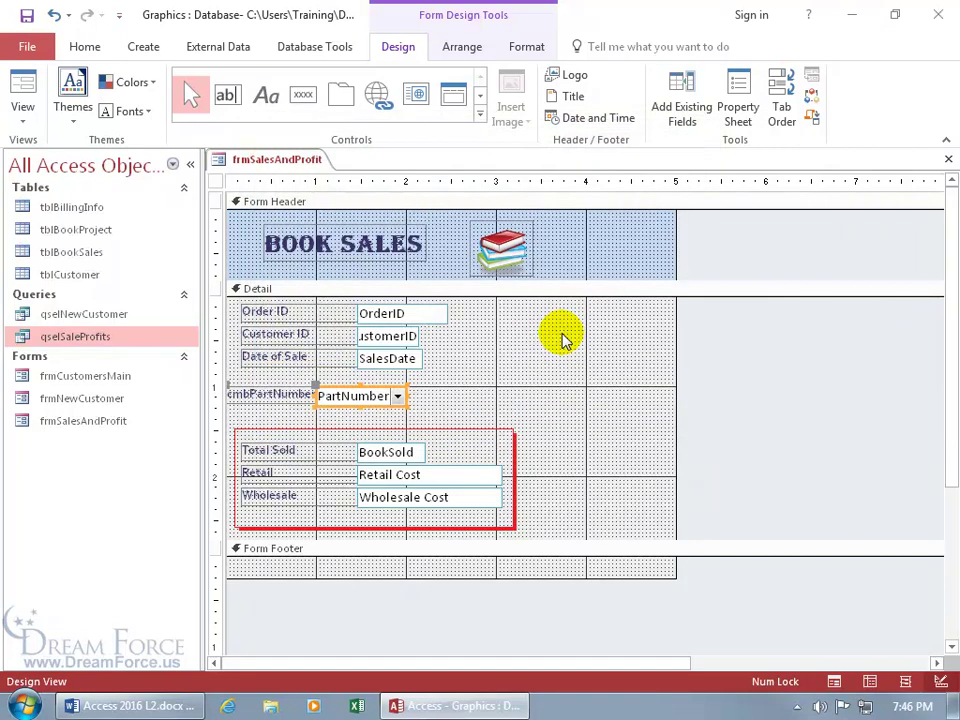
Step: Display the form in Form View and advance to the second record to check the part number combo box
right_click(265, 163)
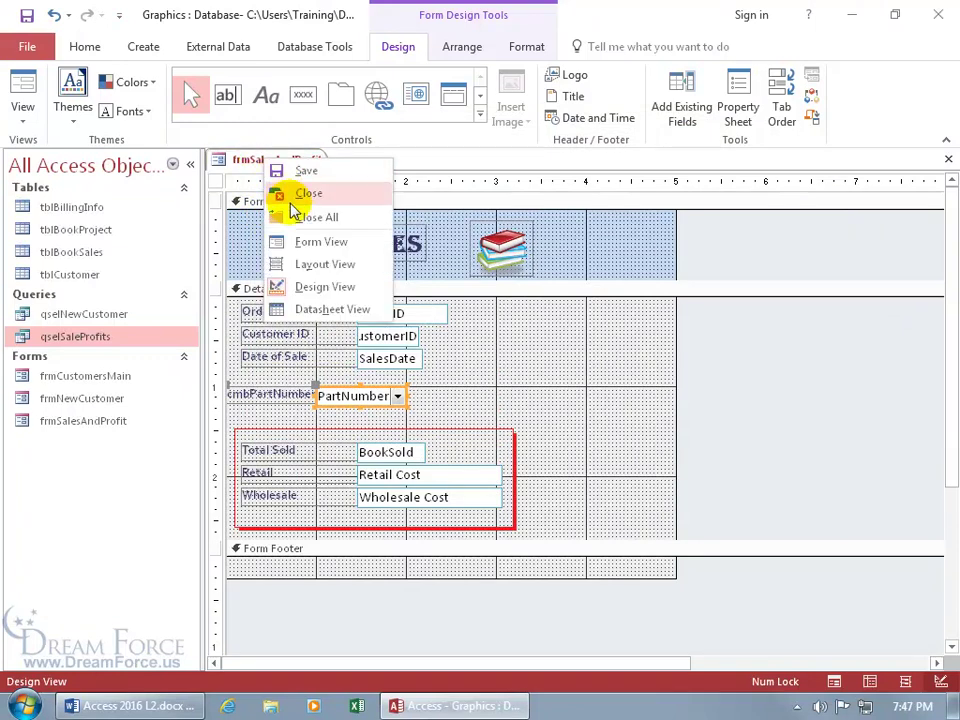
left_click(297, 241)
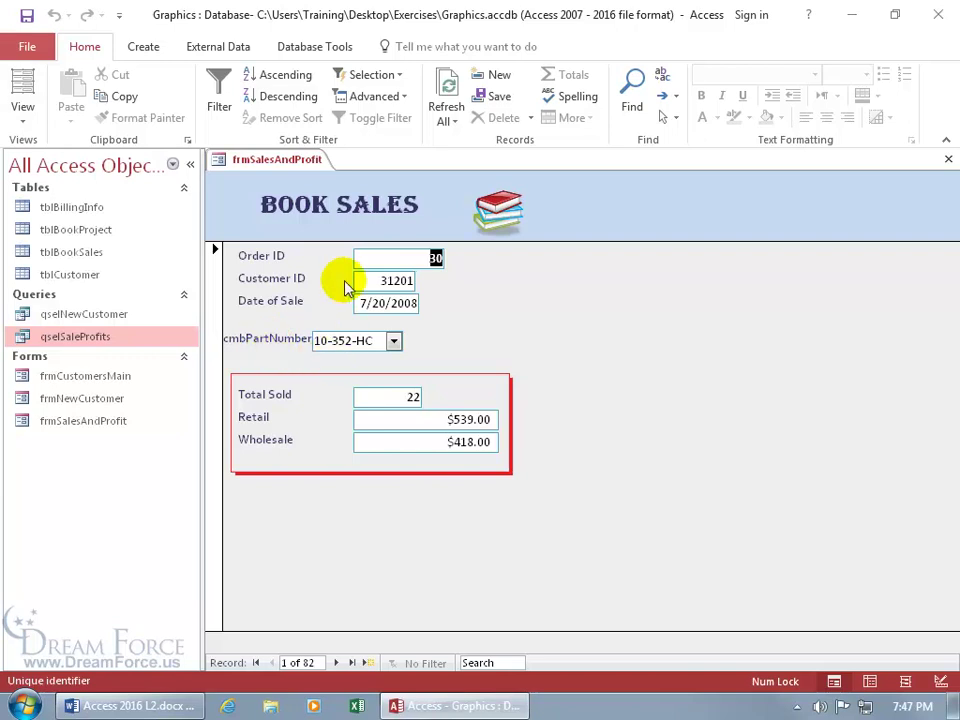
left_click(336, 662)
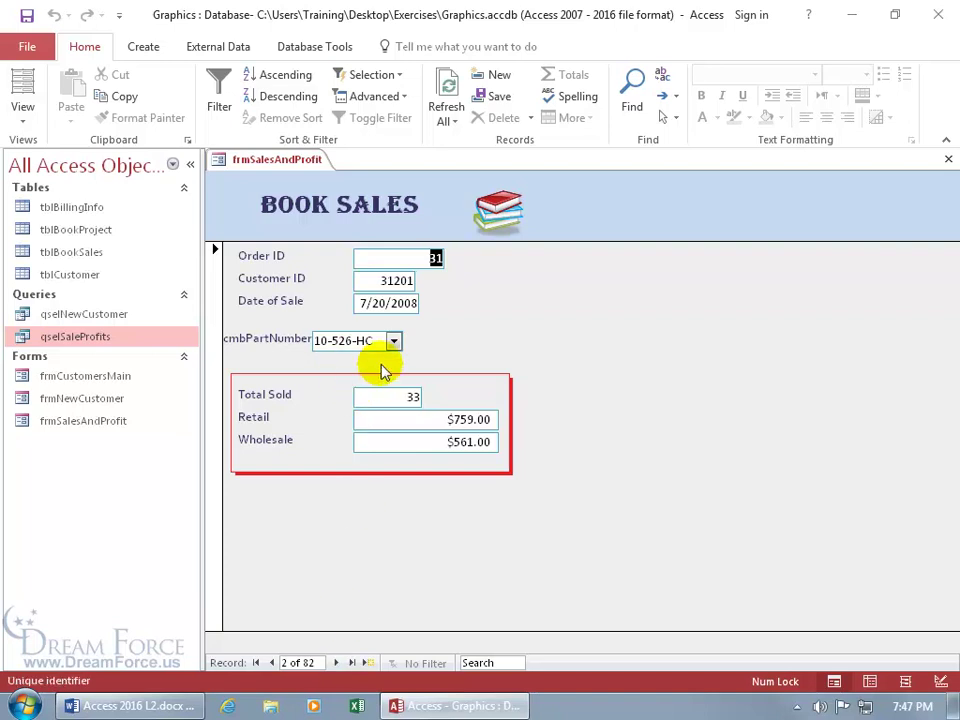
Step: Start a new record, try choosing part 11-121-HC in the combo box, and discard the entry
left_click(368, 662)
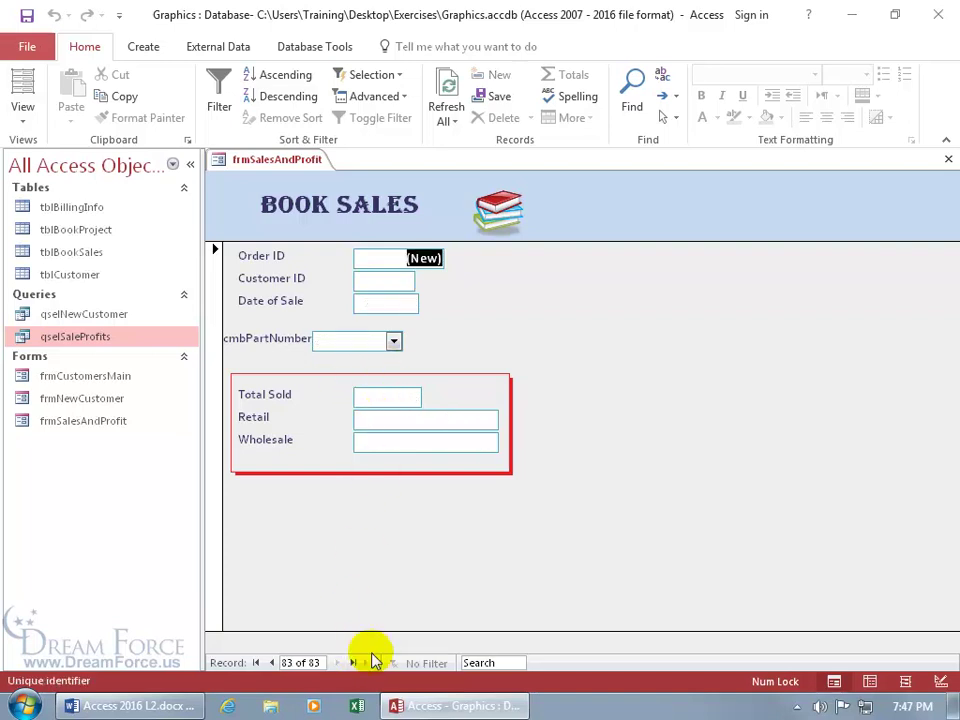
left_click(394, 340)
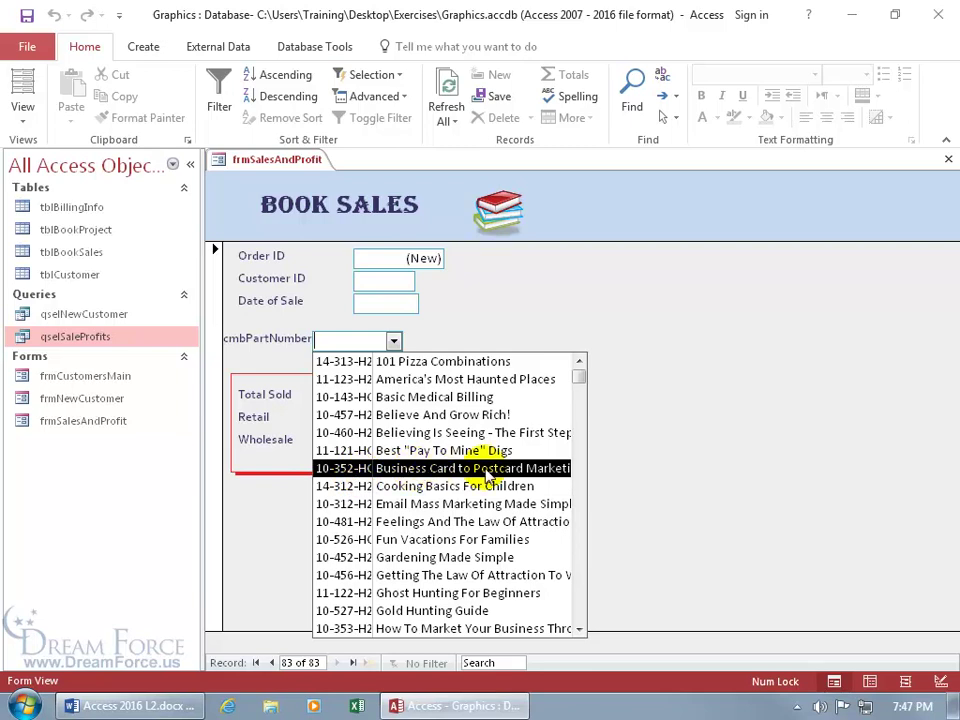
left_click(360, 452)
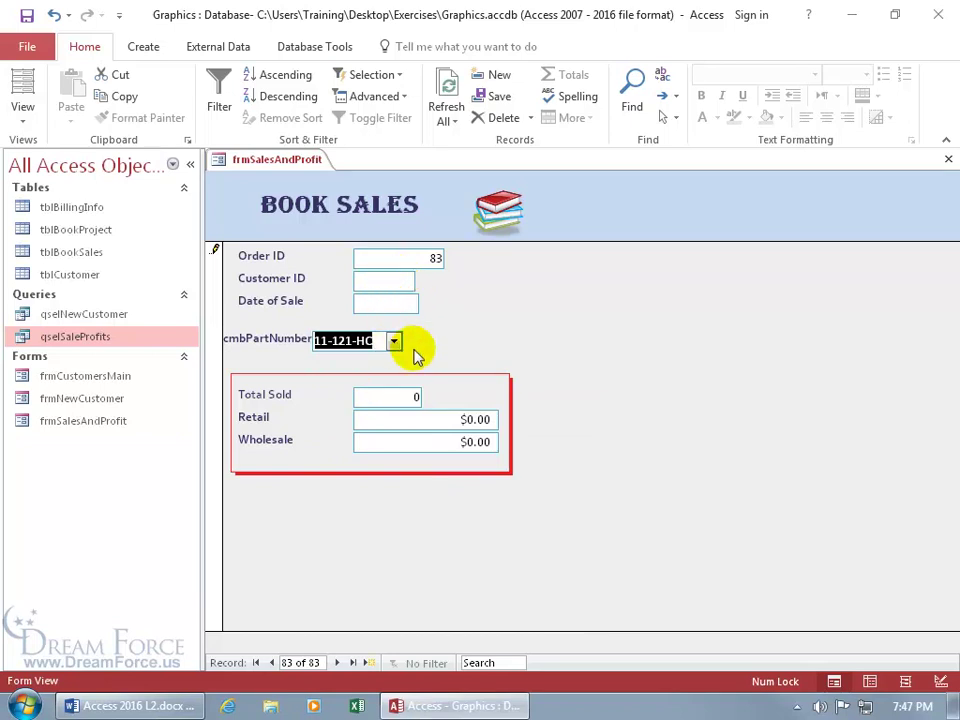
key("Return")
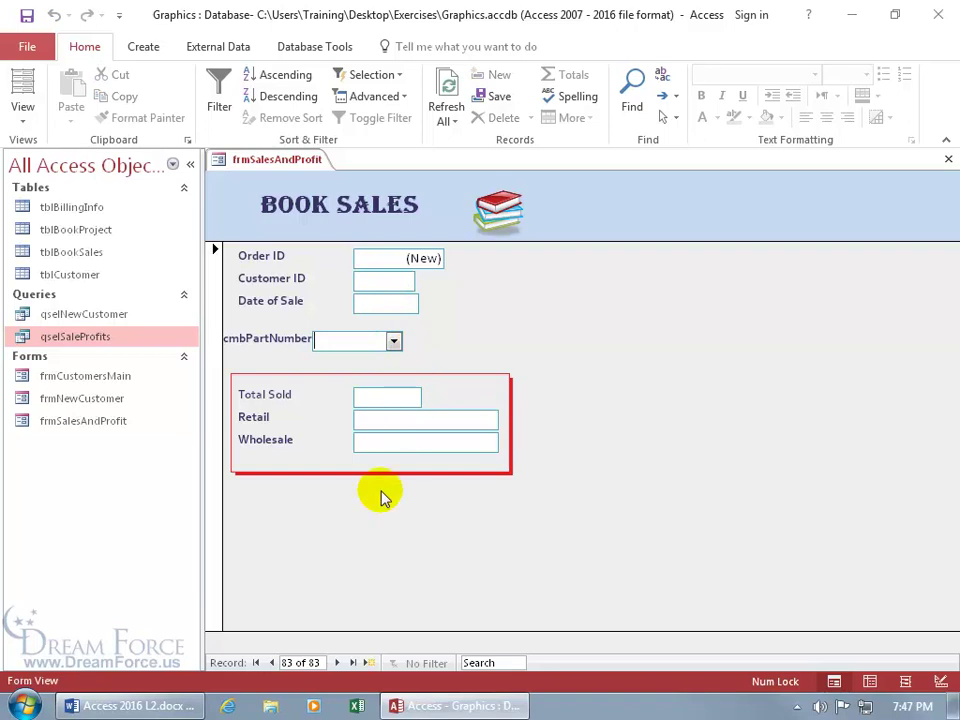
Step: Return to the first record and view the choices in its part number combo box without changing the value
left_click(256, 663)
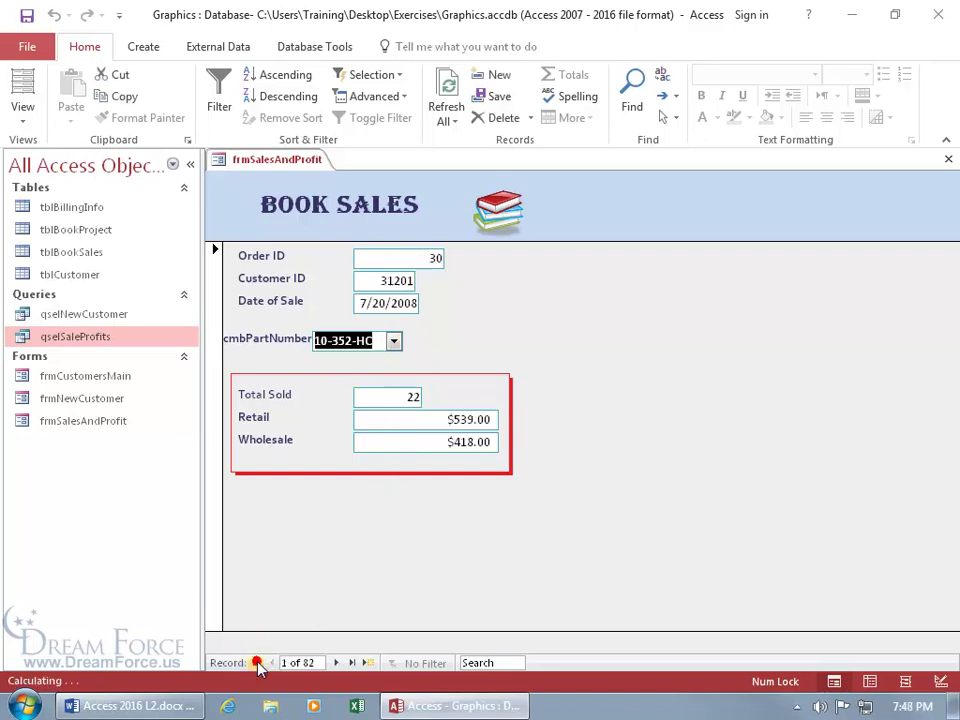
left_click(394, 341)
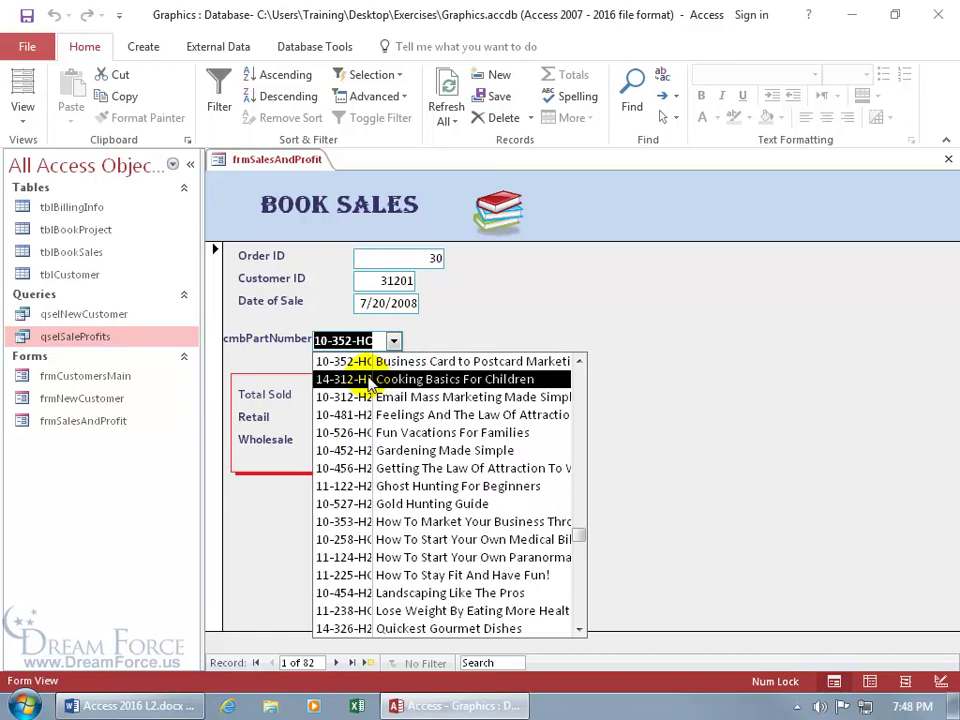
left_click(437, 328)
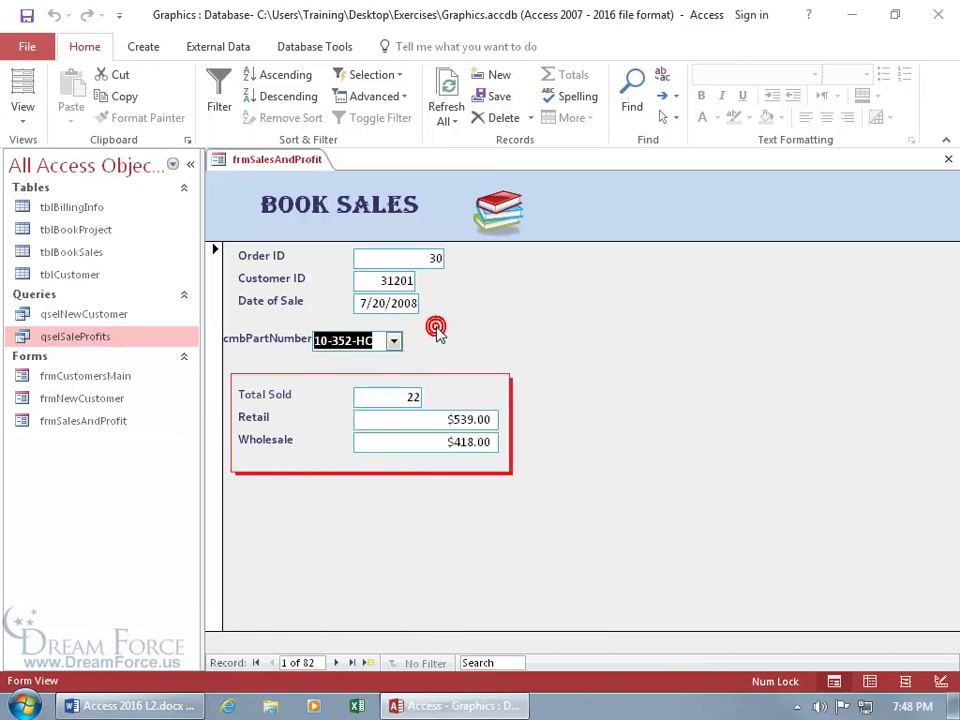
Step: In Design View, shift the PartNumber combo box to the right and move its label slightly away from it
right_click(261, 162)
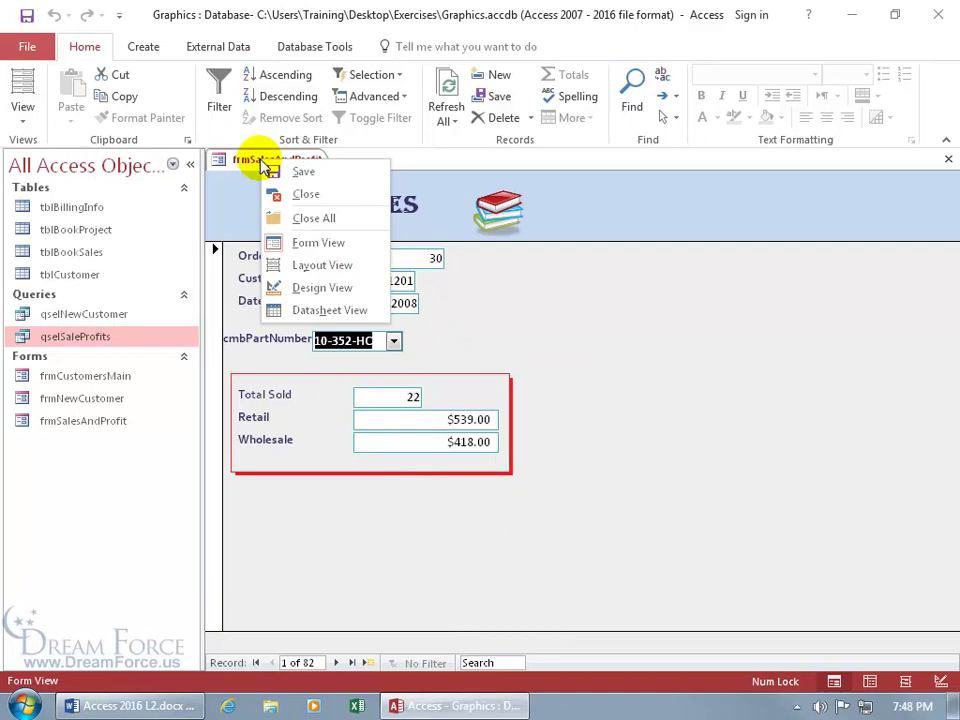
left_click(301, 285)
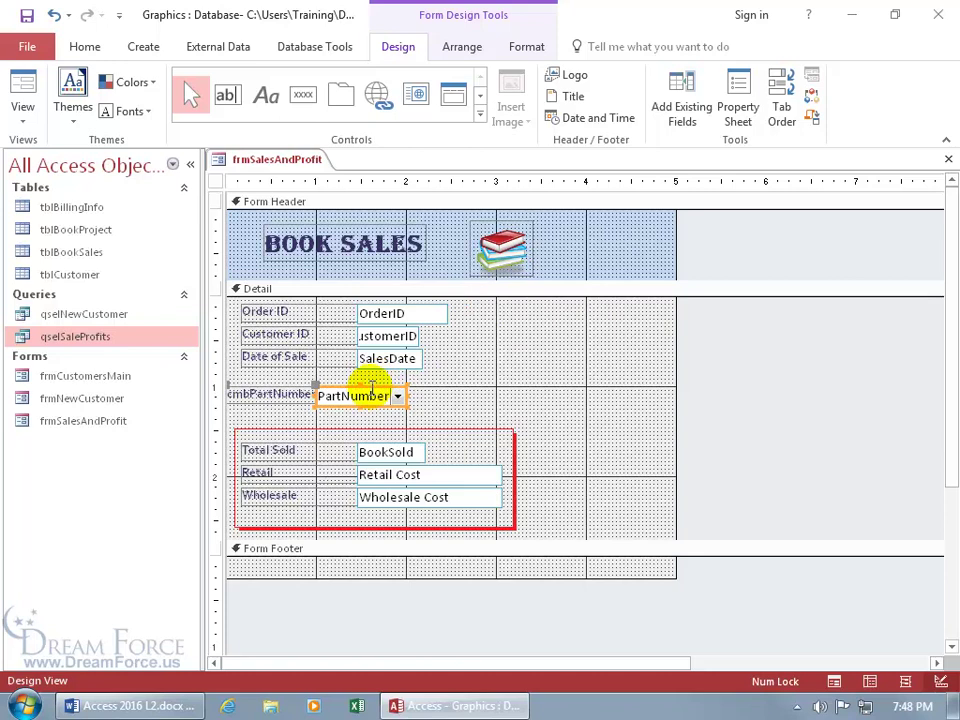
left_click_drag(370, 387, 424, 379)
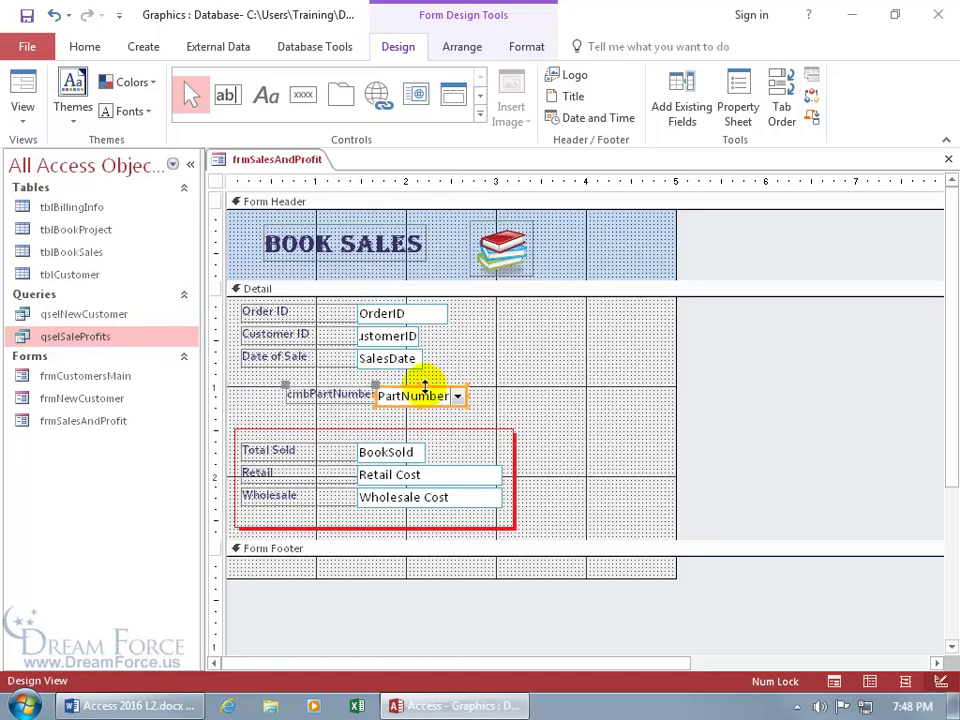
mouse_move(284, 387)
left_mouse_down()
mouse_move(259, 386)
mouse_move(274, 393)
left_mouse_up()
Step: Change the combo box's label text to Part Number and move the label closer to the combo box
double_click(302, 393)
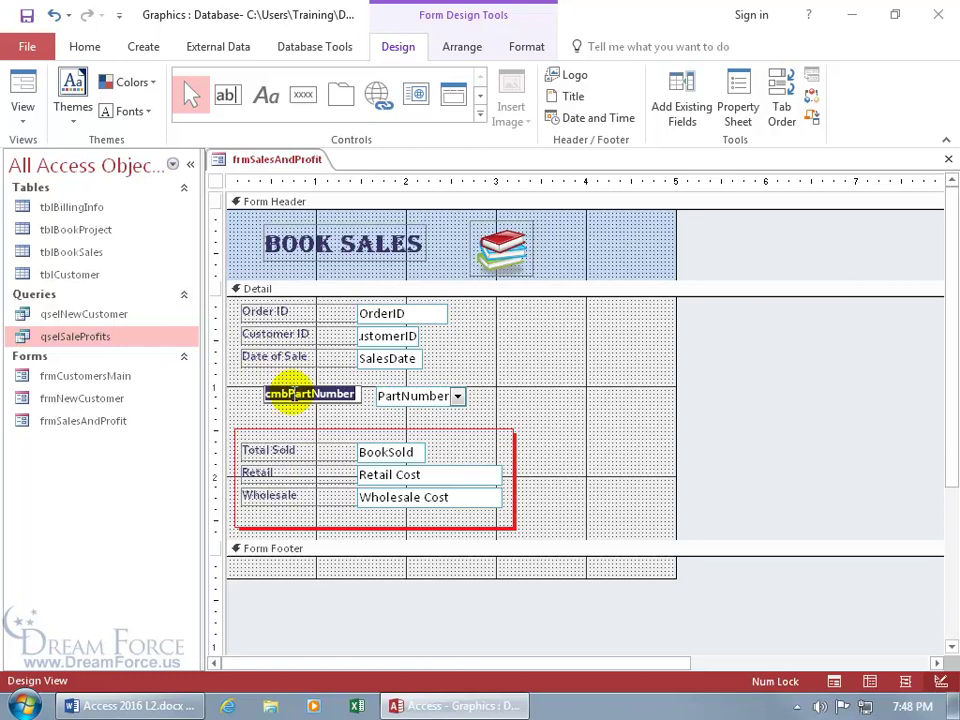
type("Part")
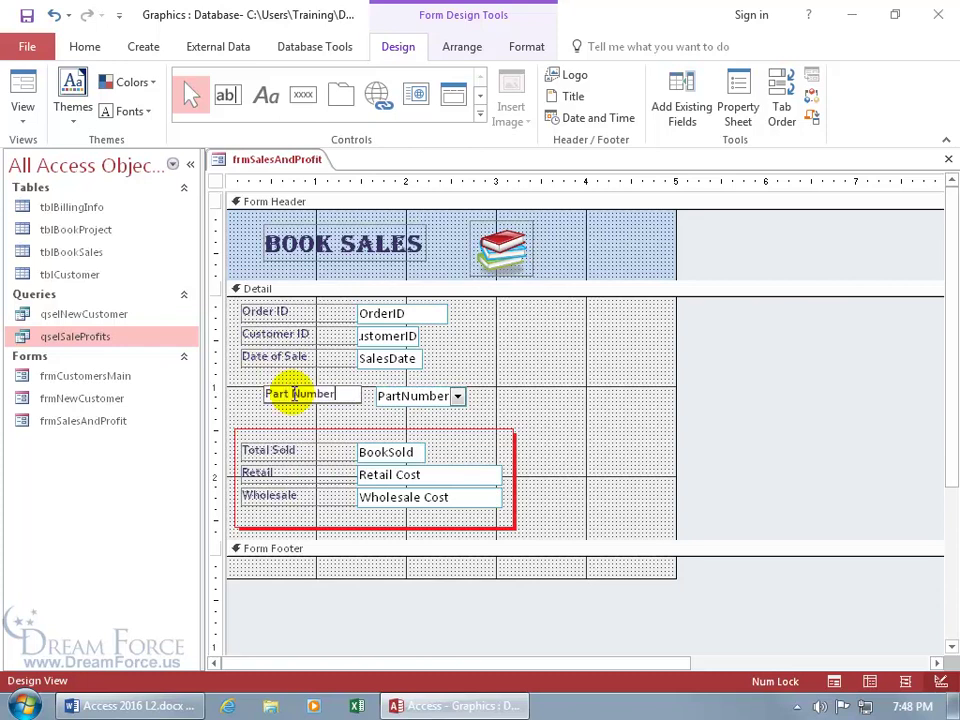
key("Return")
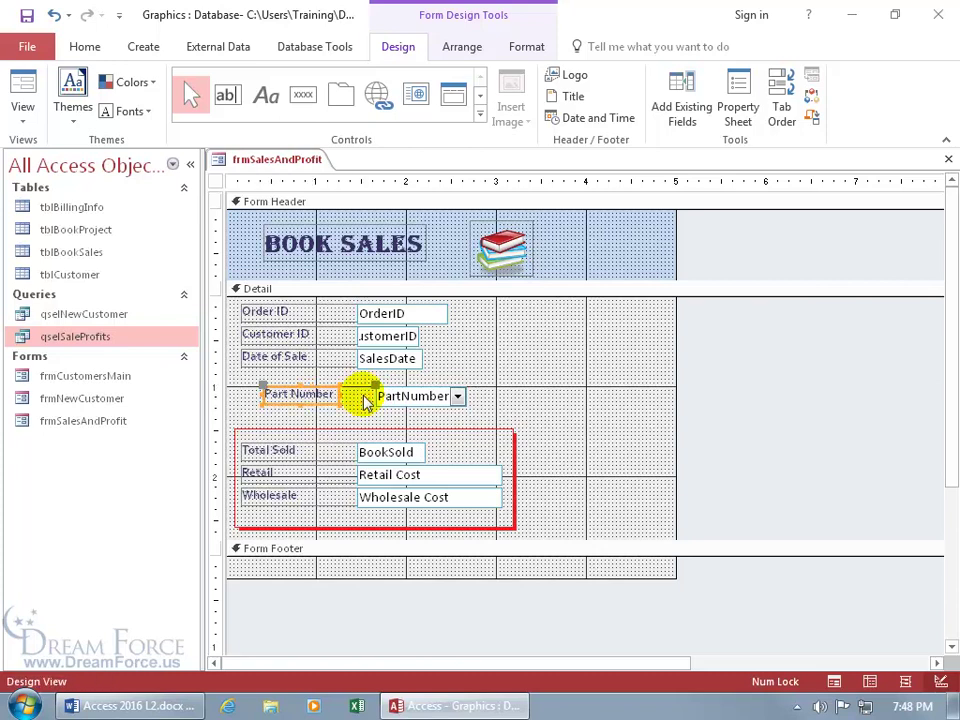
left_click_drag(366, 395, 340, 395)
left_click_drag(261, 387, 281, 391)
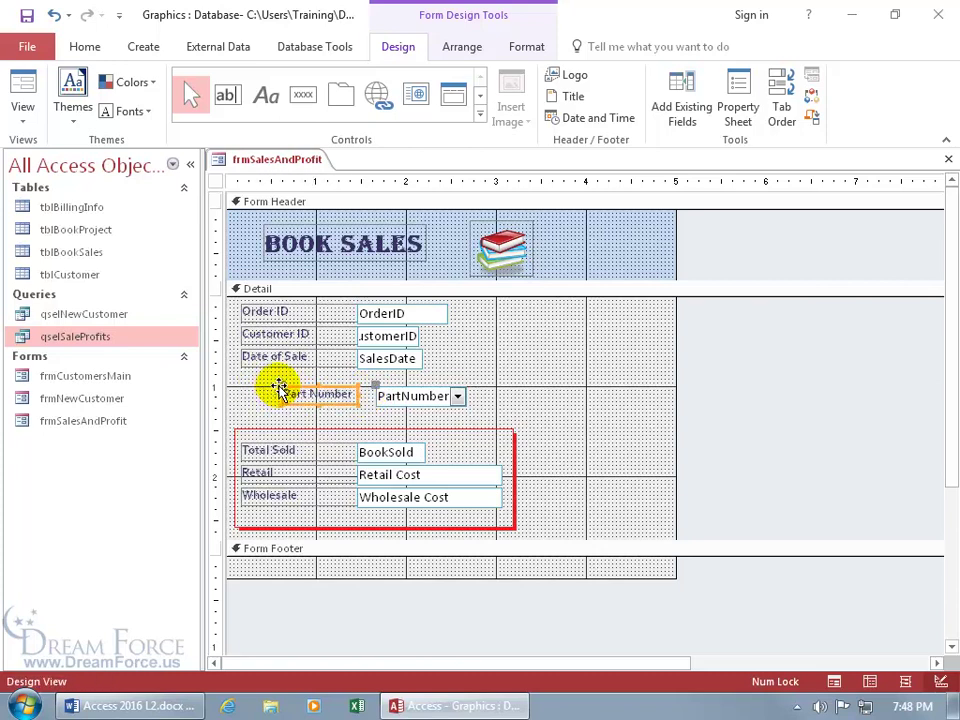
Step: Convert the PartNumber combo box into a list box
left_click(452, 389)
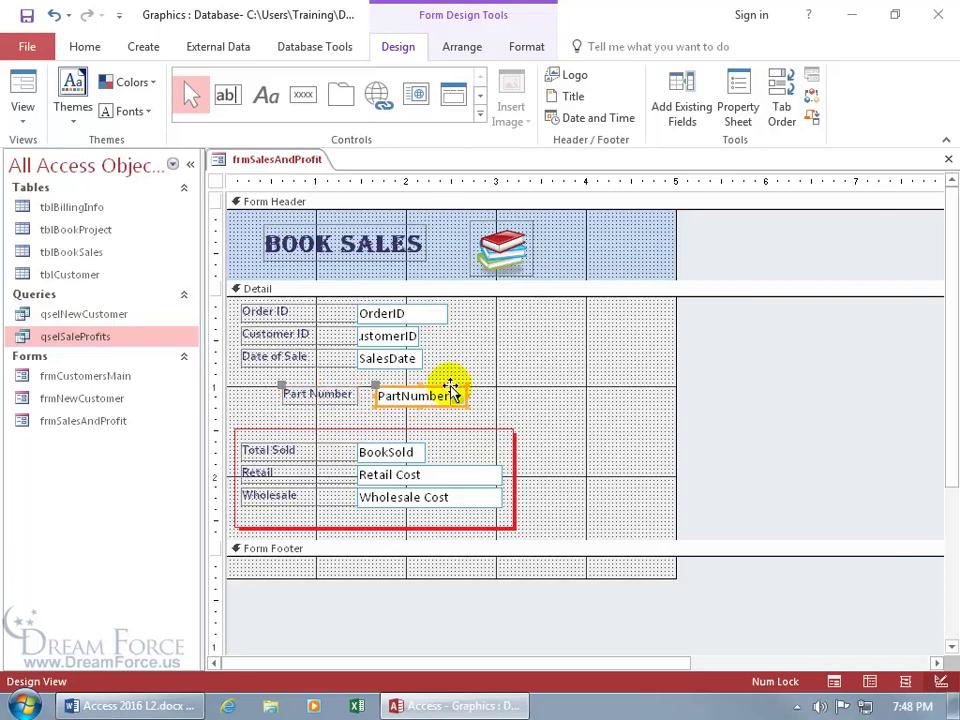
right_click(452, 391)
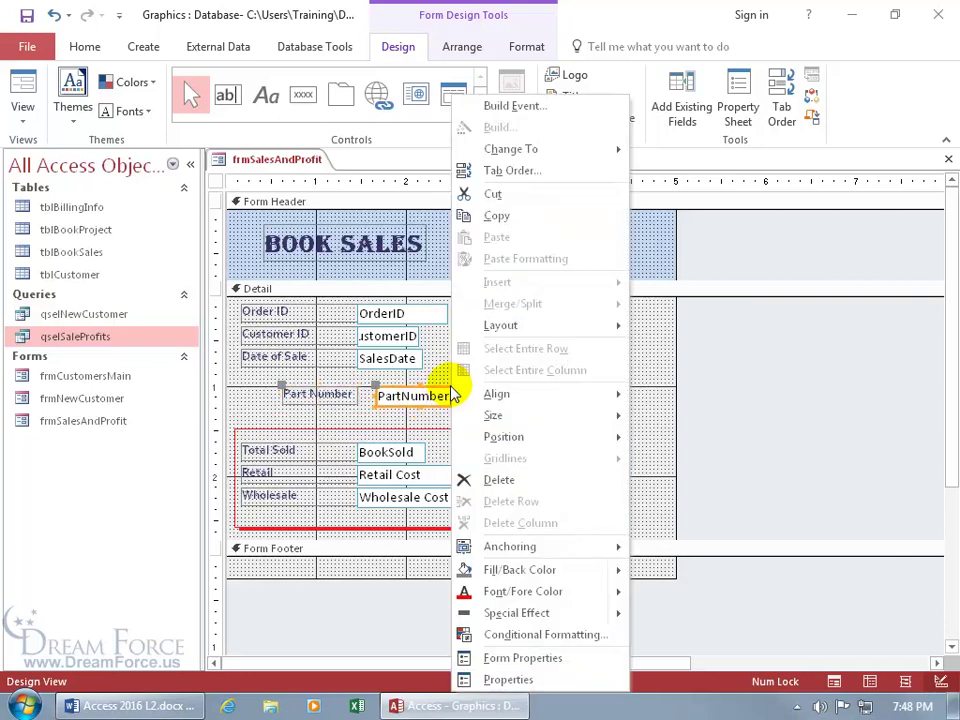
mouse_move(529, 150)
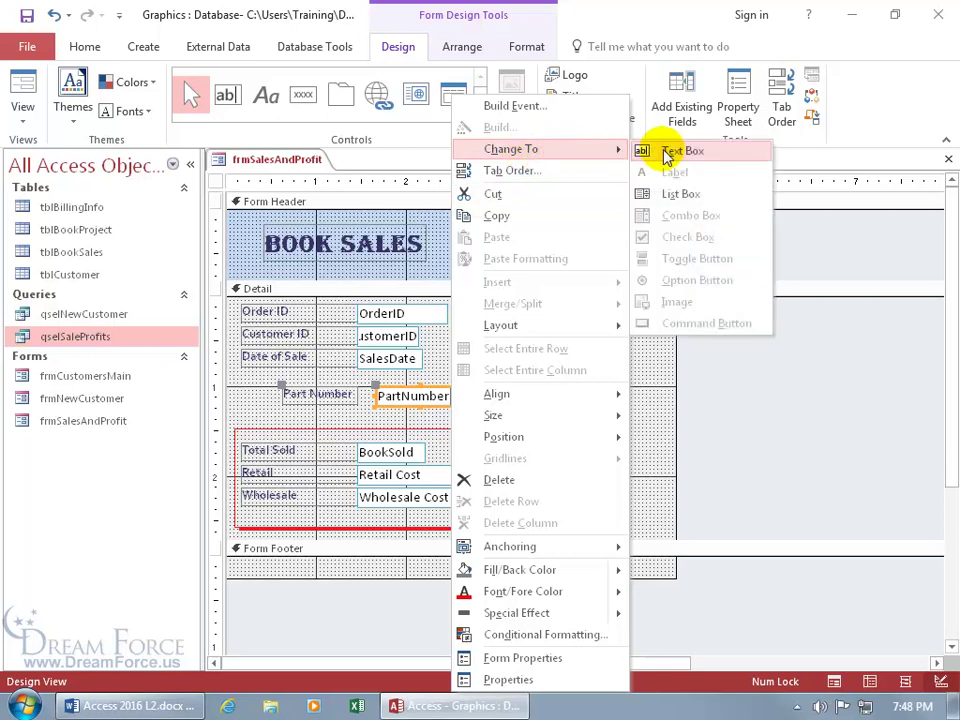
left_click(672, 196)
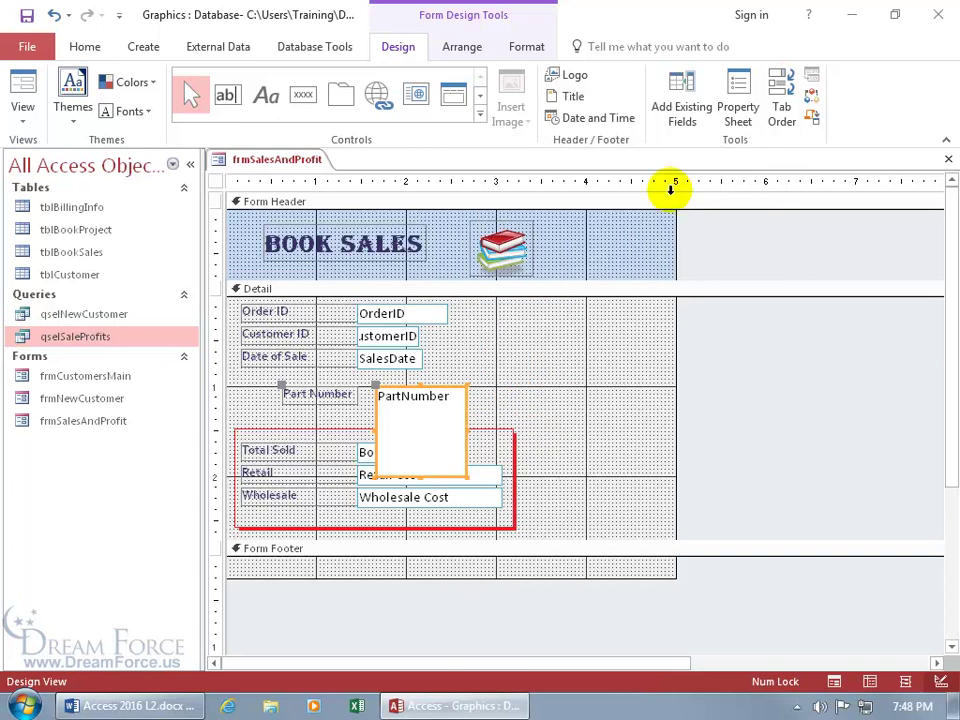
Step: View the list box in Form View and examine its book title column
right_click(278, 160)
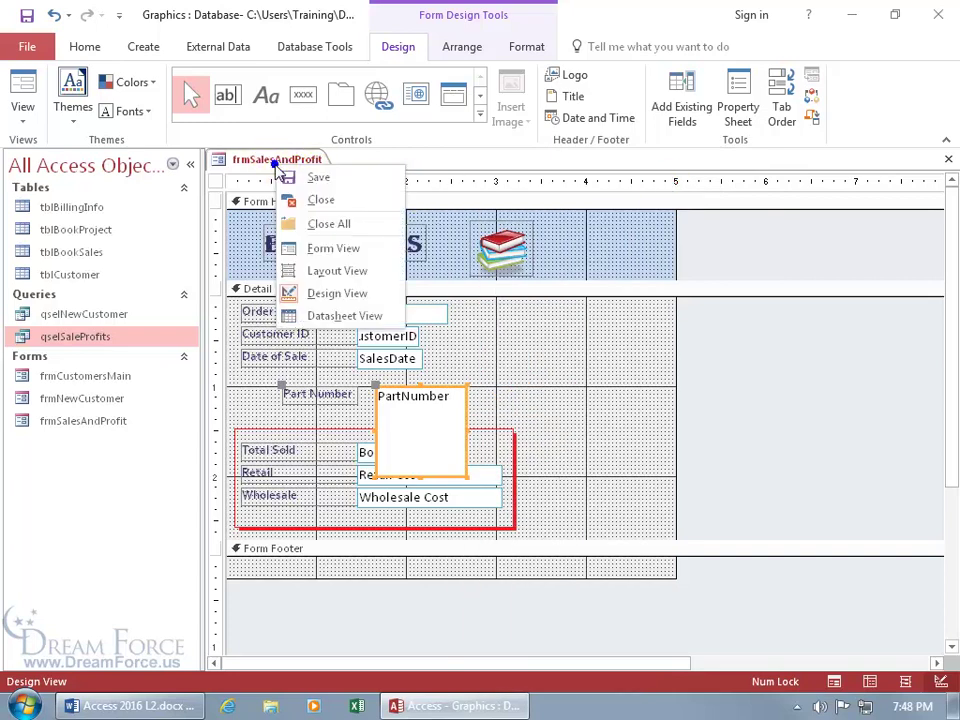
left_click(316, 249)
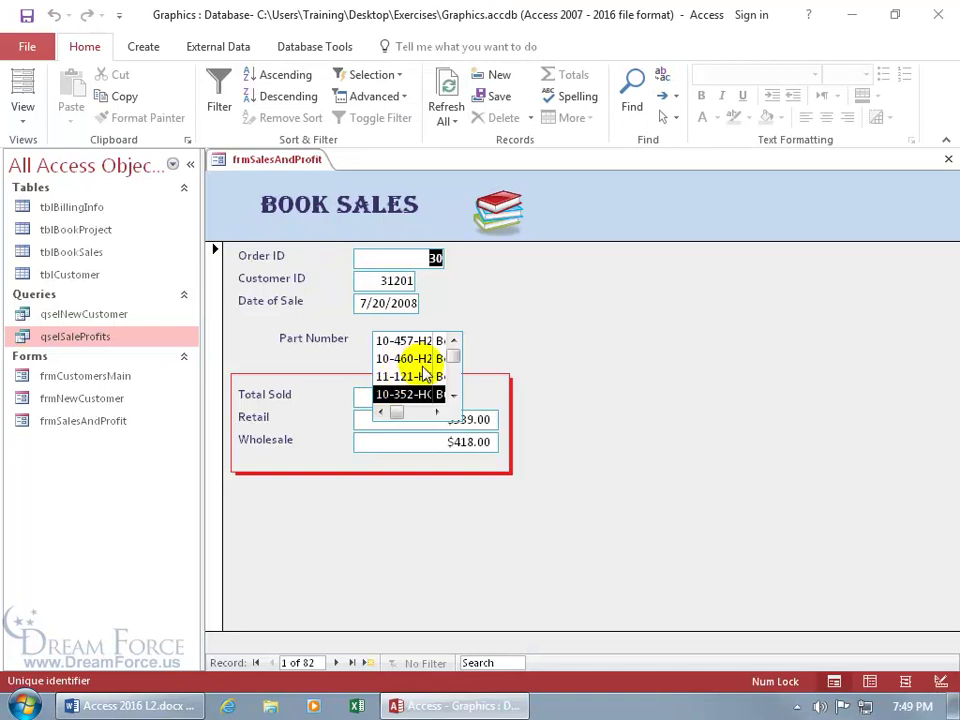
left_click(436, 412)
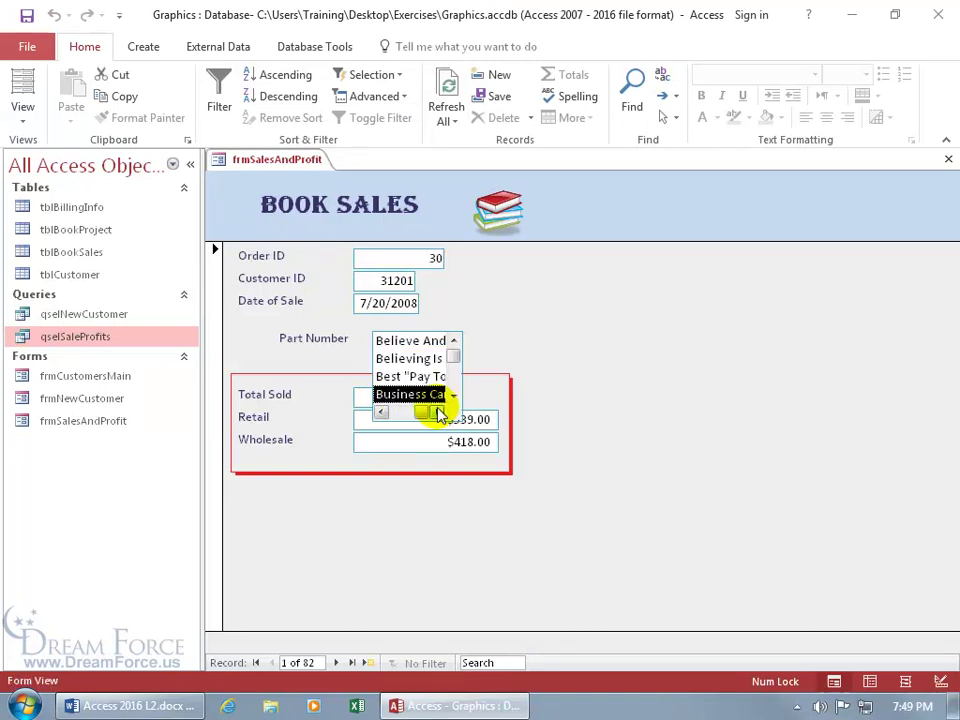
Step: In Design View, enlarge the PartNumber list box to span nearly the form's full width and down to the Wholesale row
right_click(280, 159)
left_click(338, 287)
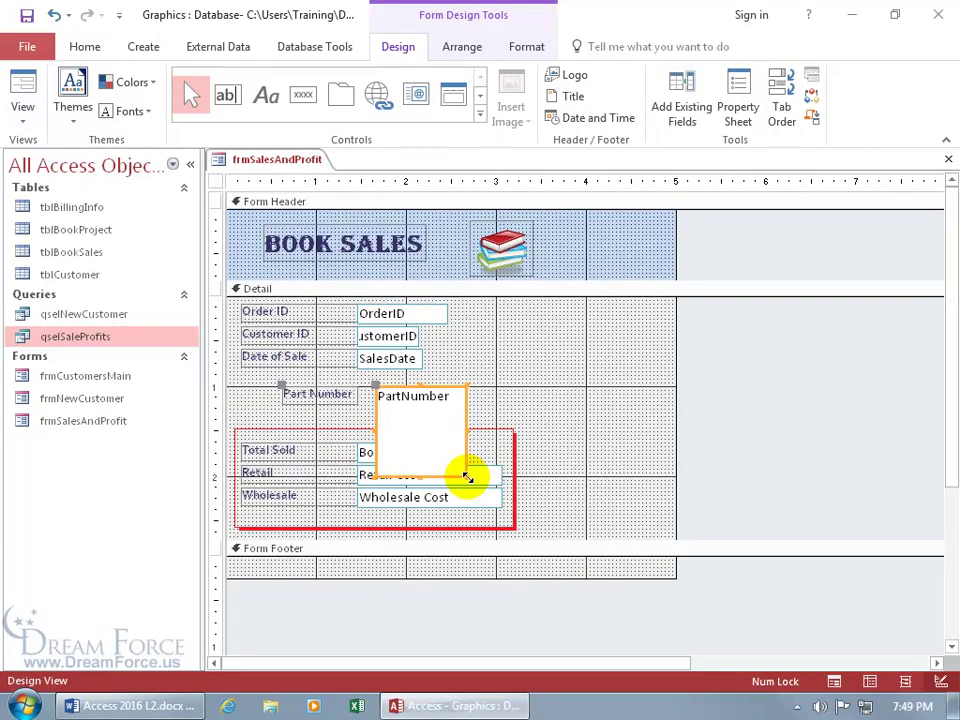
left_click_drag(468, 477, 661, 498)
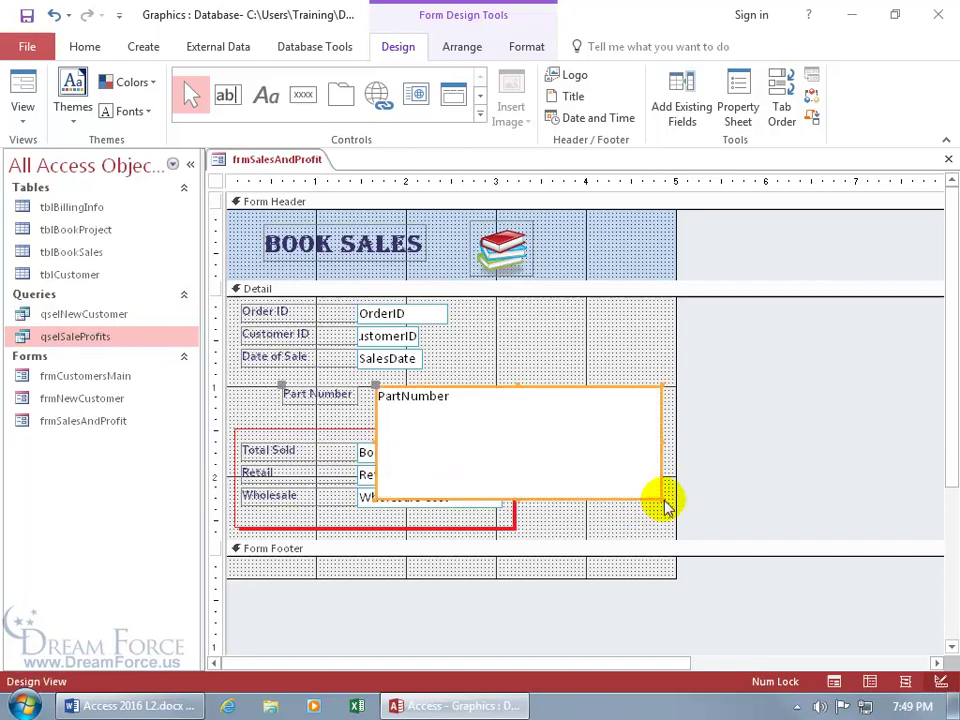
Step: In Form View, try choosing part 11-121-HC in the first record's list box and discard the change
right_click(242, 158)
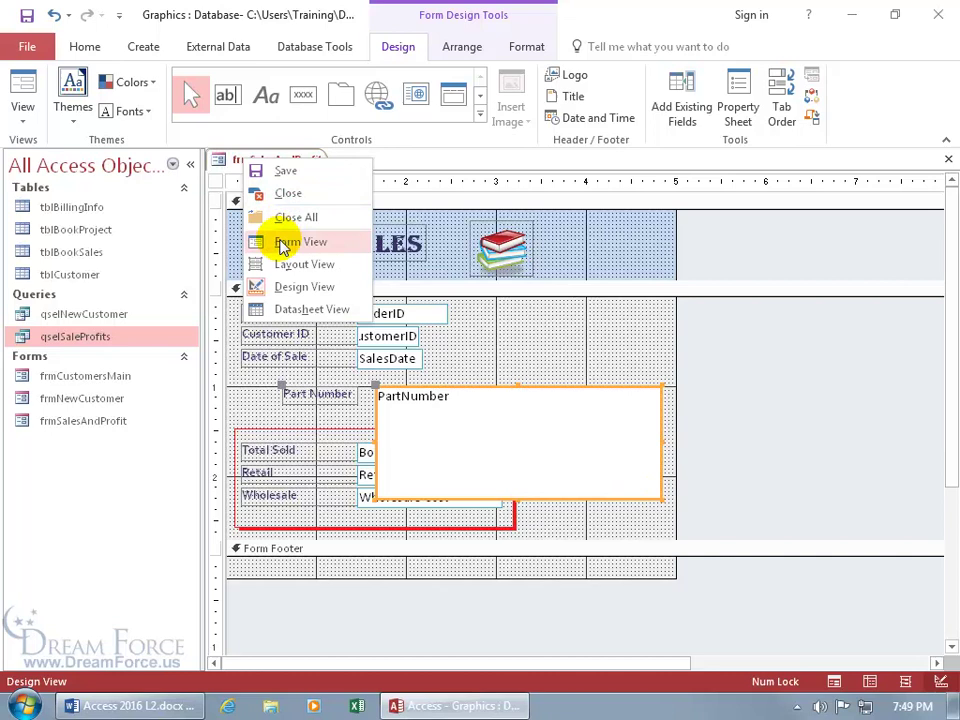
left_click(285, 242)
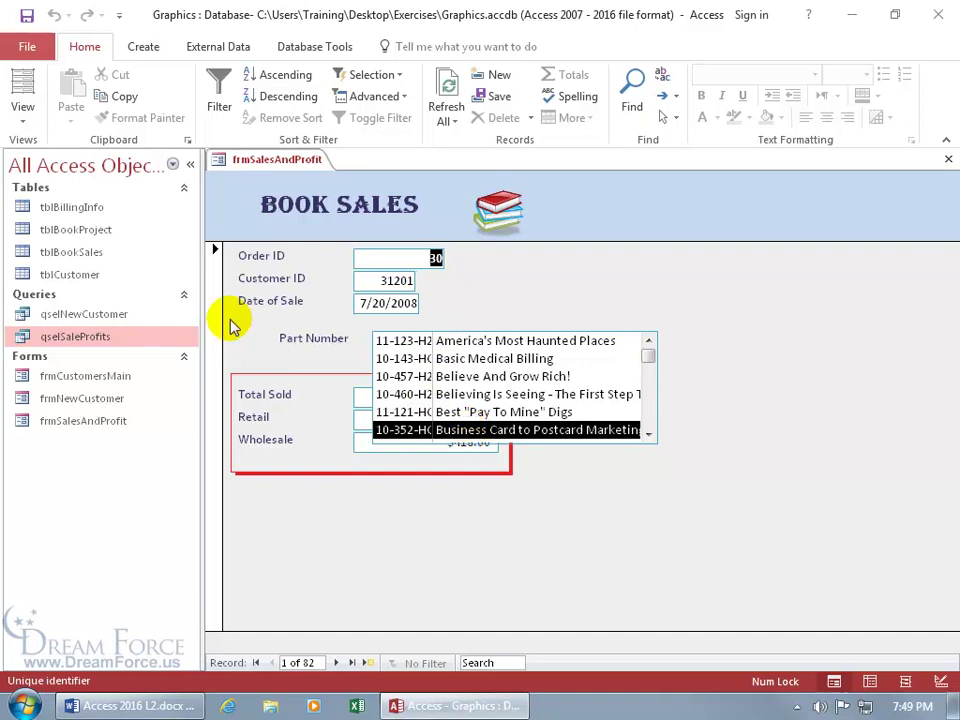
left_click(405, 414)
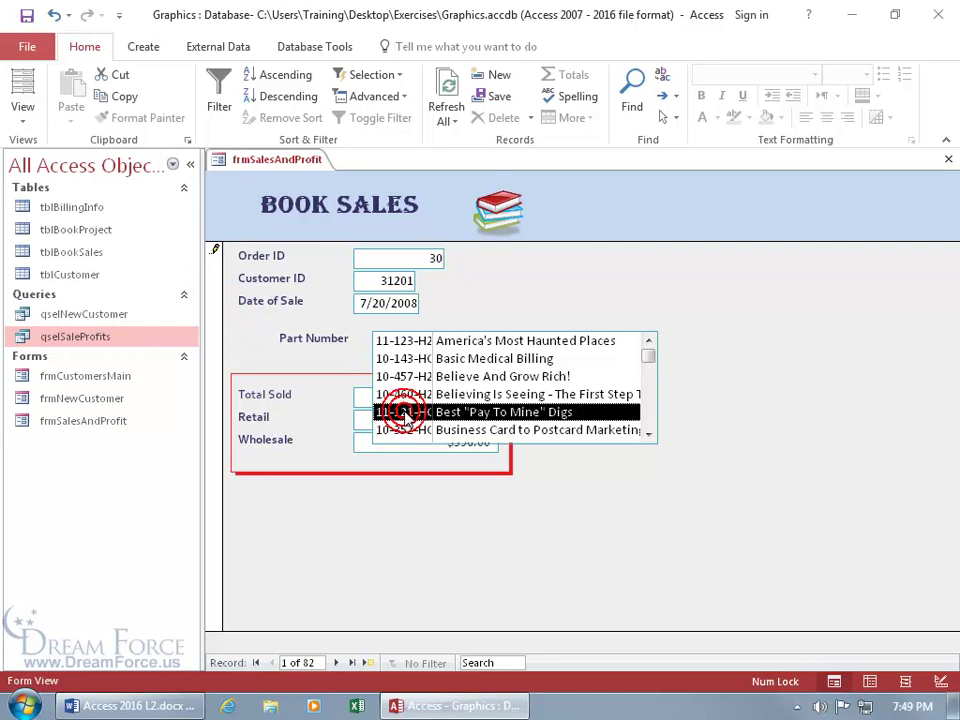
left_click(216, 256)
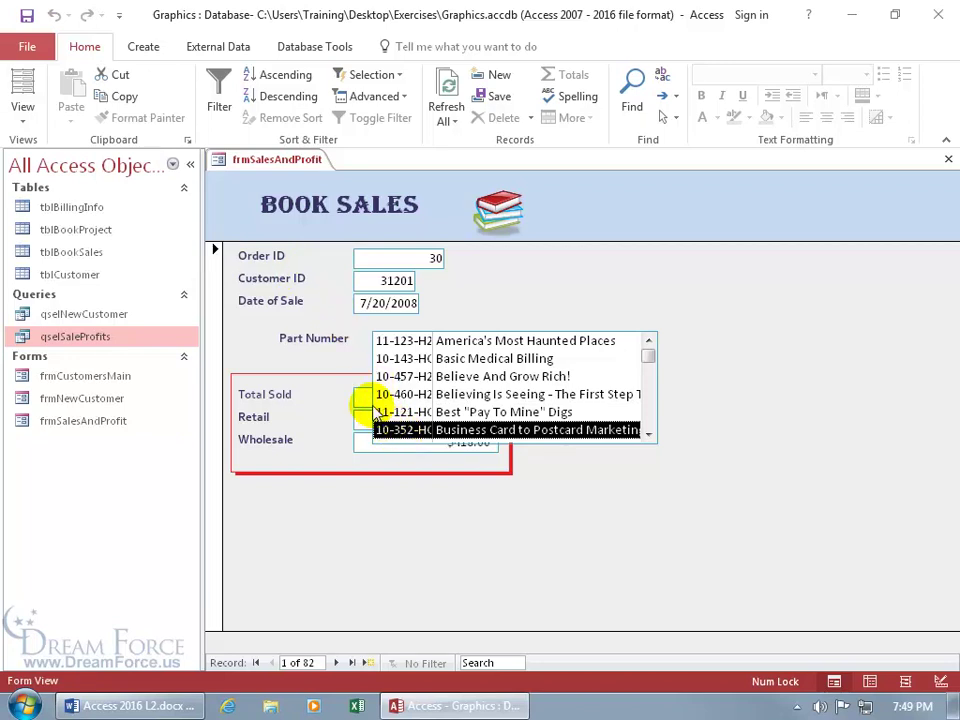
Step: Browse forward to the third record to check the selected part number in the list box
left_click(336, 663)
left_click(336, 663)
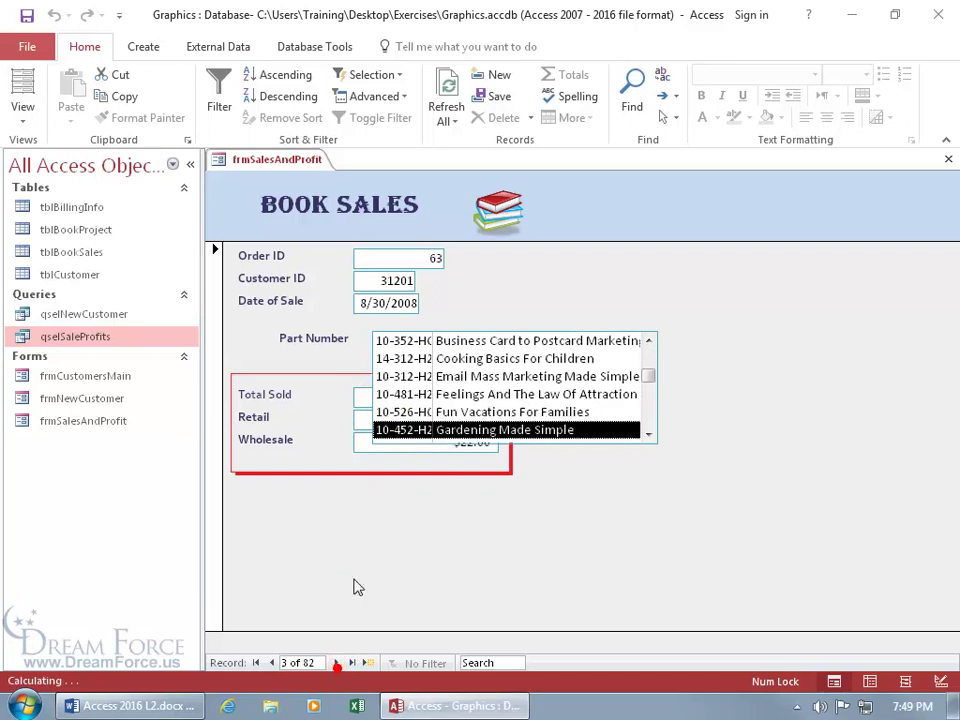
Step: In Design View, convert the PartNumber list box to a text box and check it in Form View
right_click(257, 161)
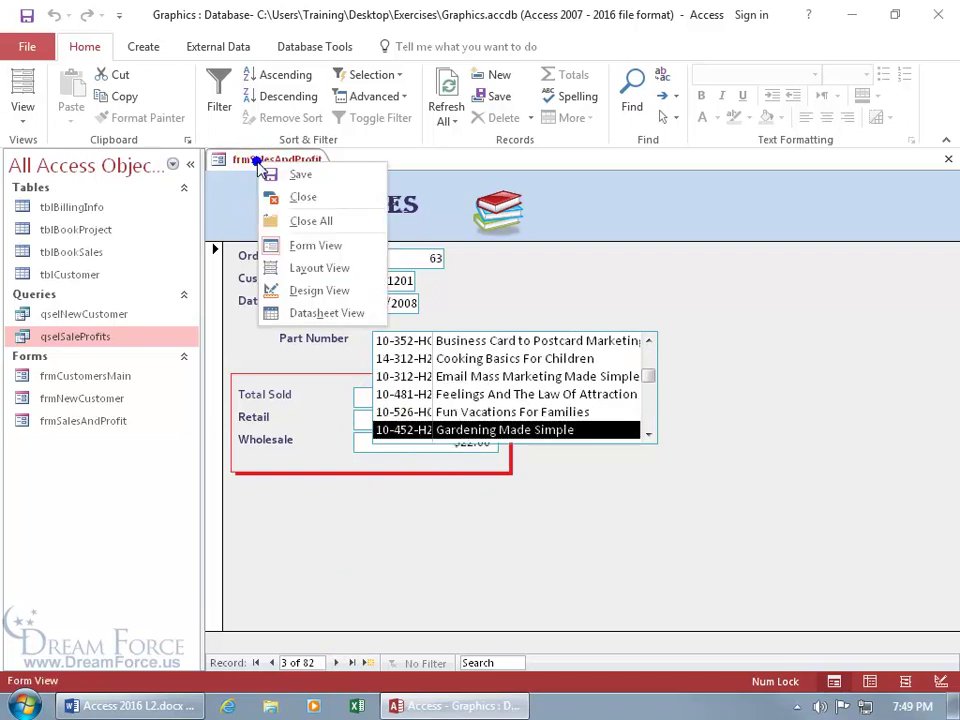
left_click(305, 290)
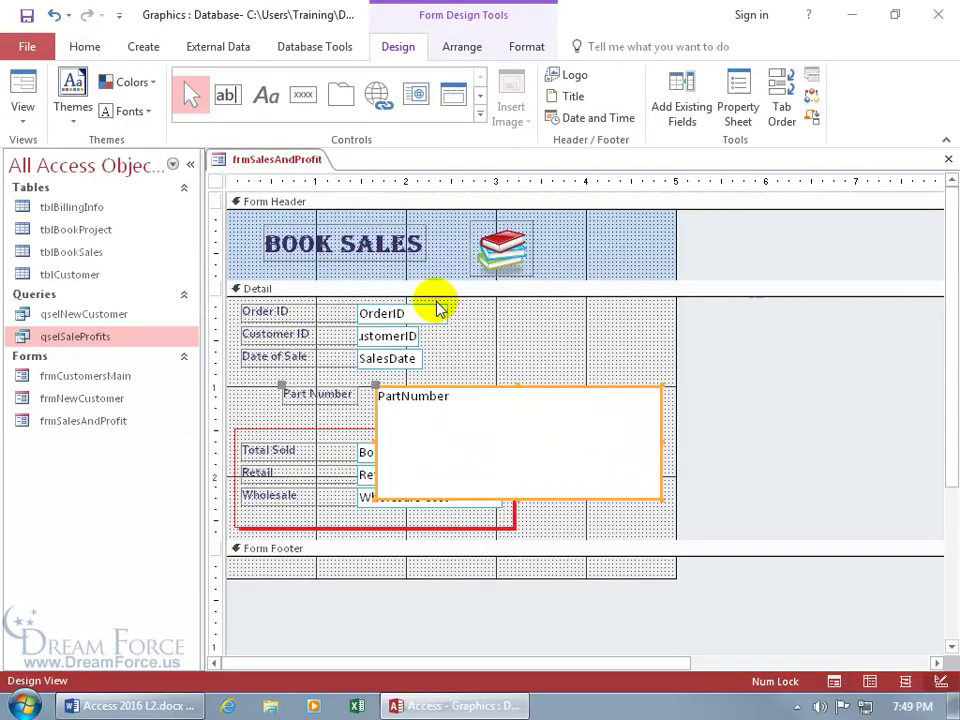
right_click(453, 390)
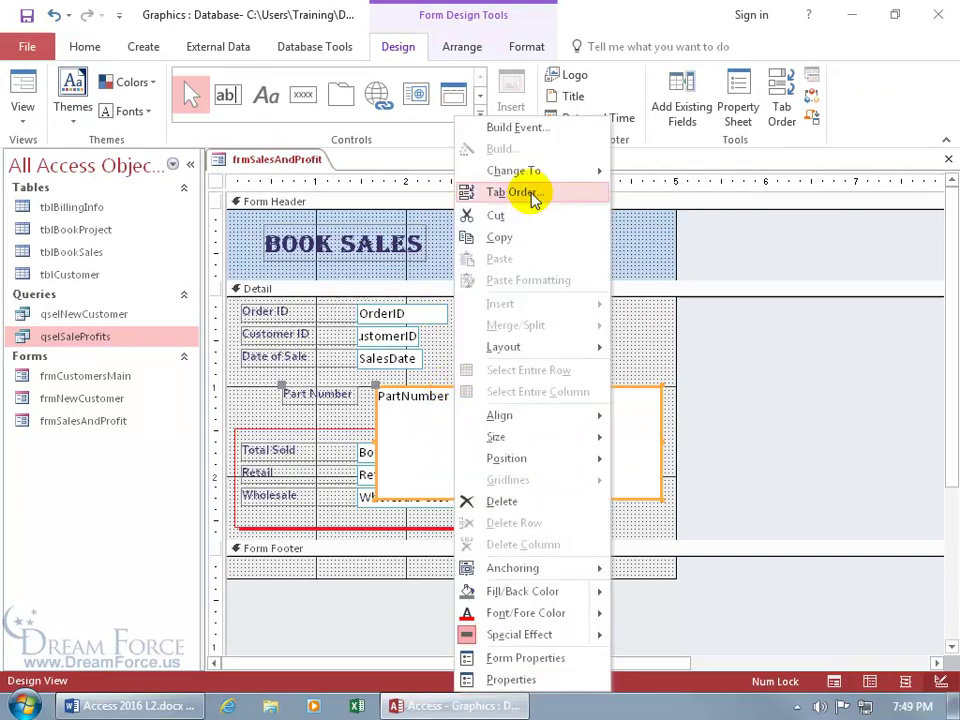
mouse_move(536, 167)
left_click(640, 172)
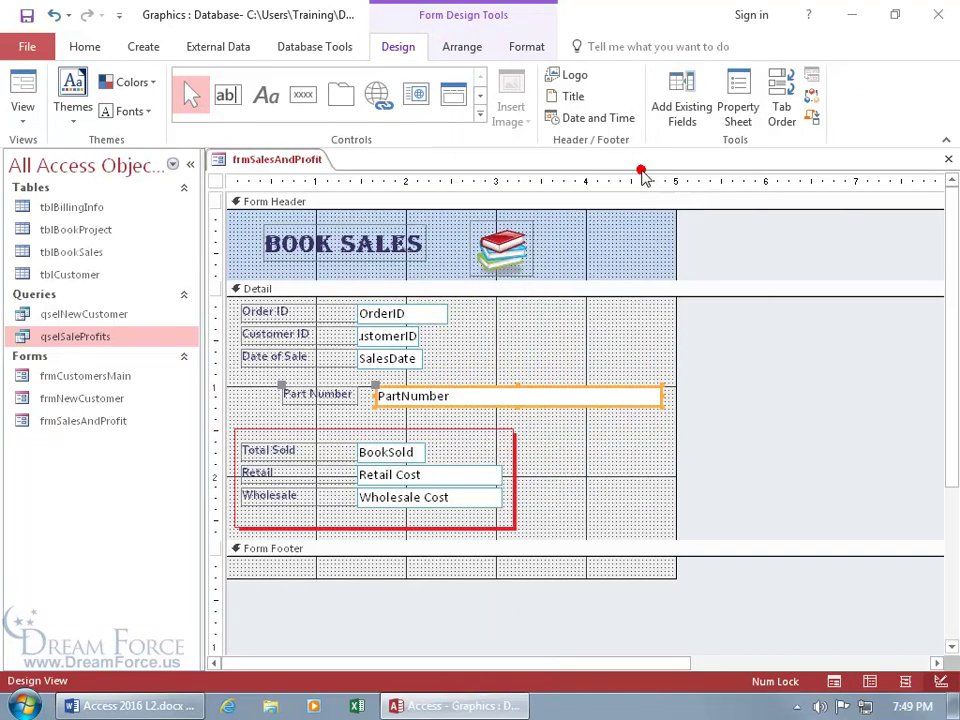
right_click(281, 159)
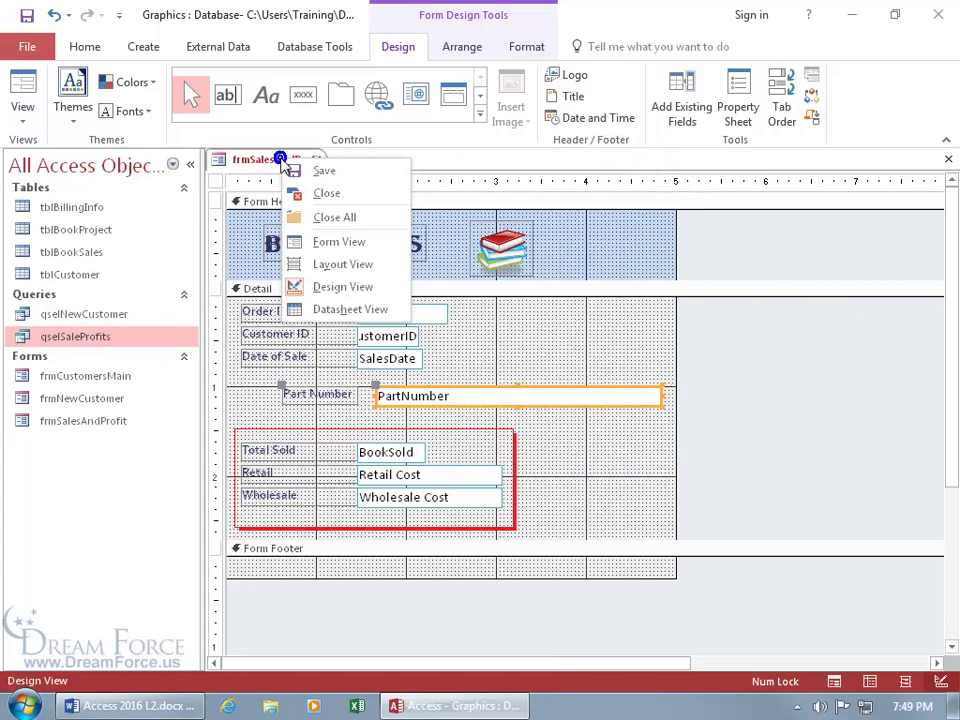
left_click(318, 242)
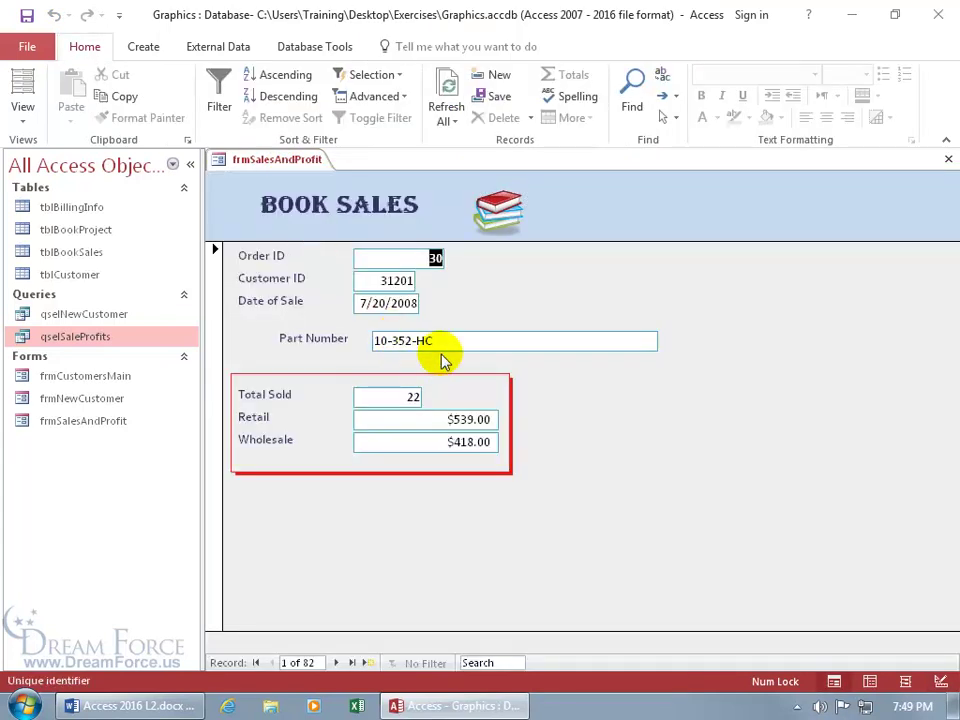
Step: In Design View, convert the PartNumber text box to a combo box and check its drop-down list in Form View
right_click(281, 161)
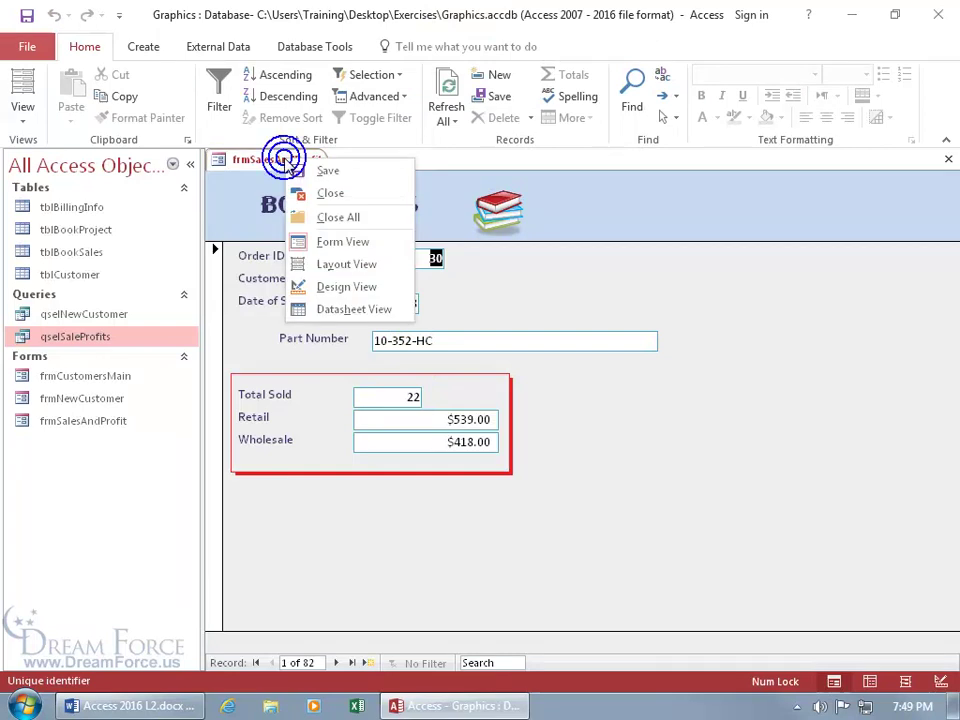
left_click(335, 285)
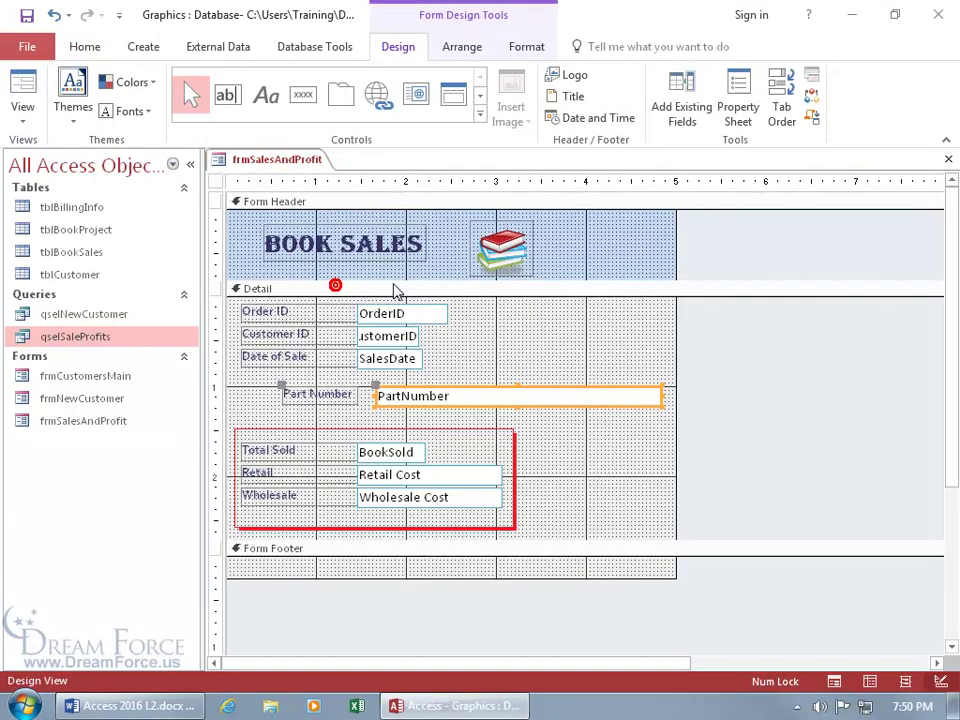
right_click(430, 391)
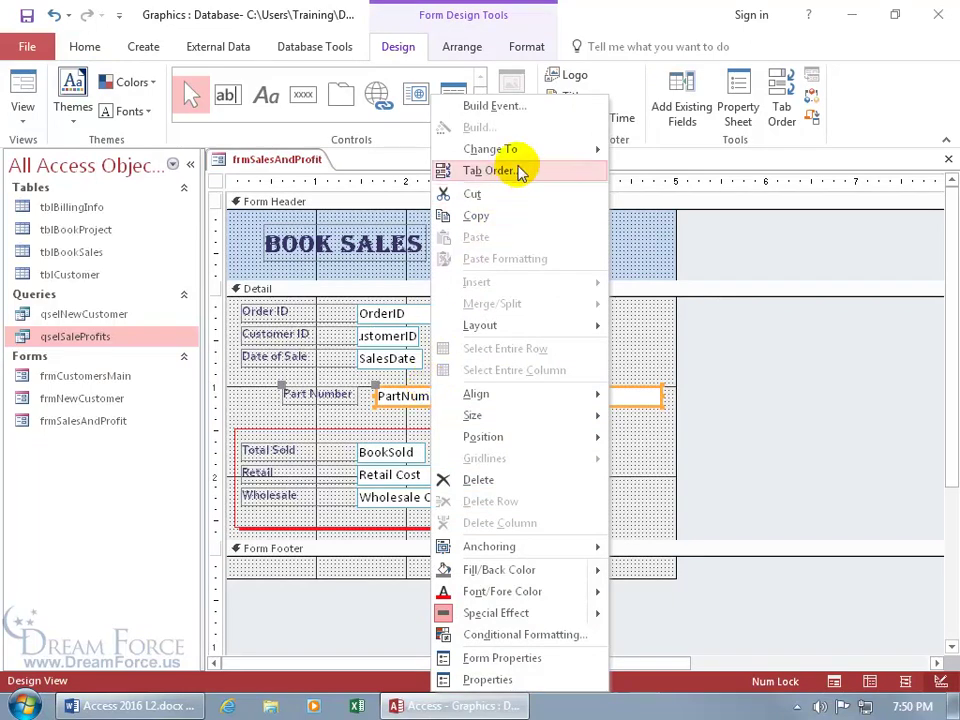
mouse_move(565, 162)
left_click(670, 214)
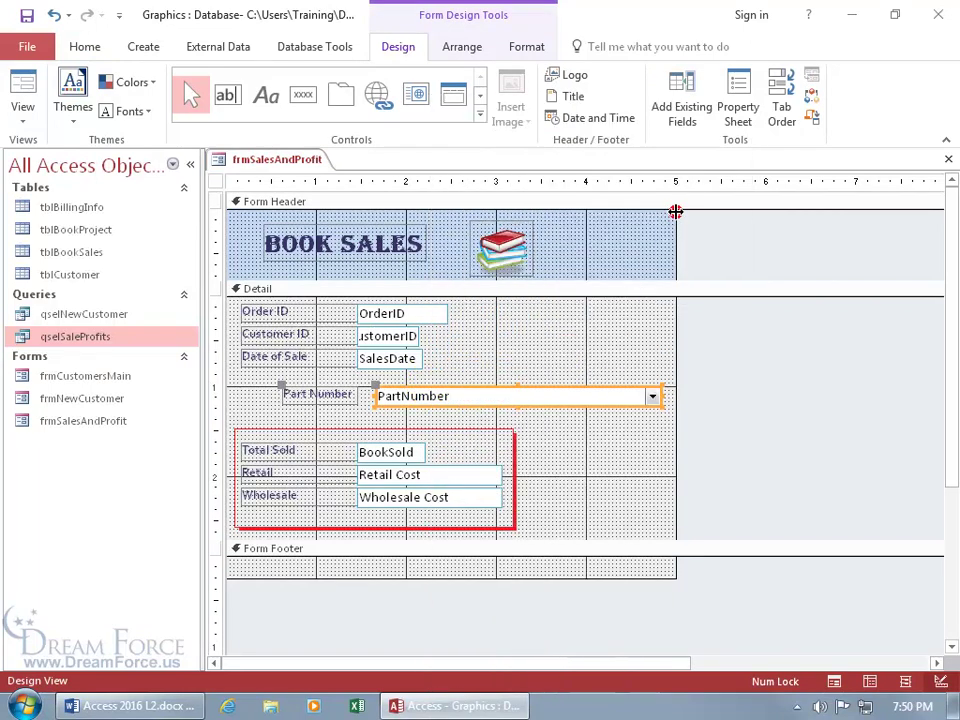
right_click(262, 160)
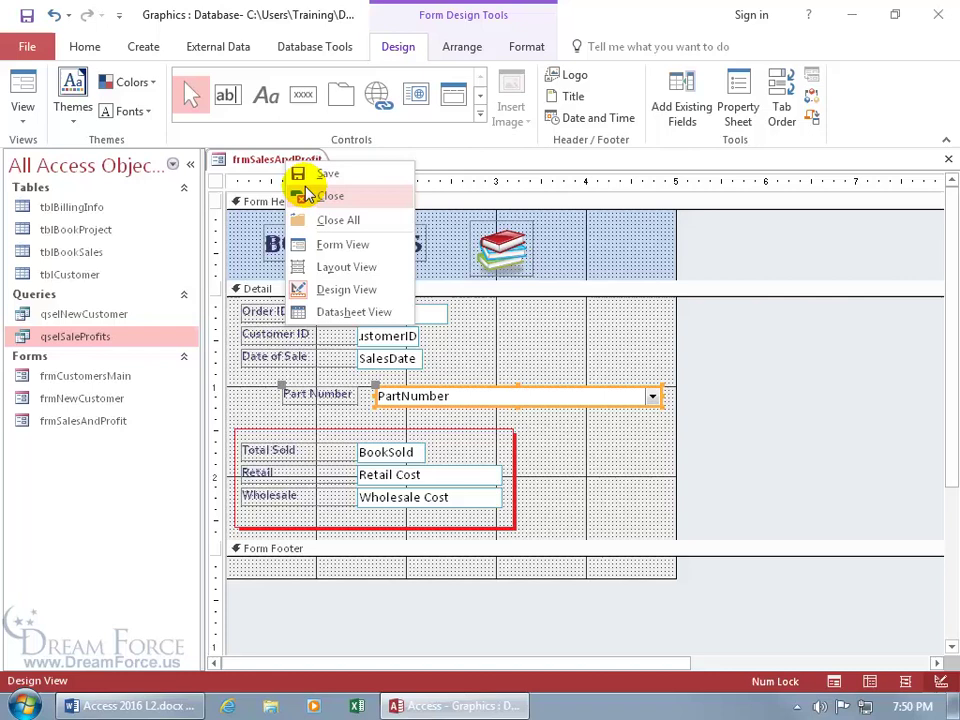
left_click(335, 242)
left_click(648, 341)
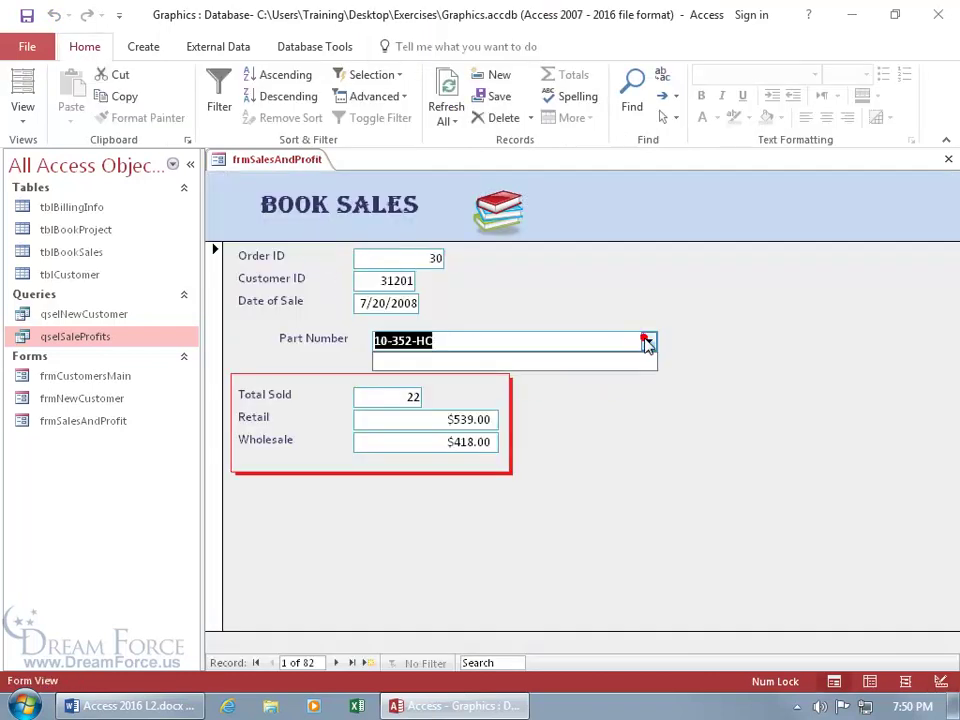
Step: In Design View, delete the converted PartNumber combo box together with its label
right_click(282, 163)
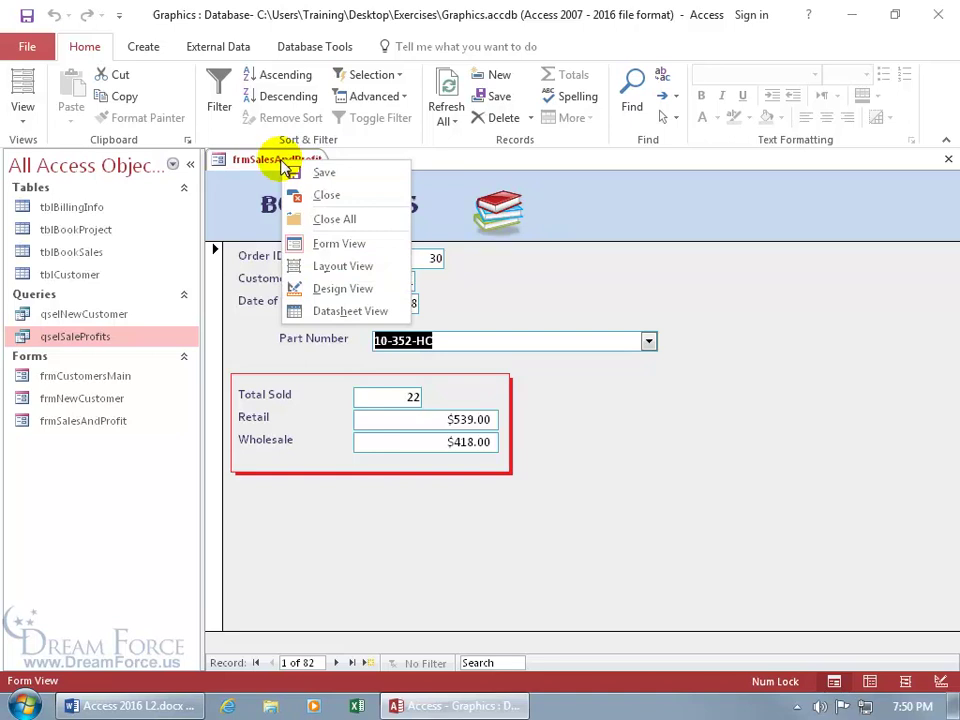
left_click(345, 289)
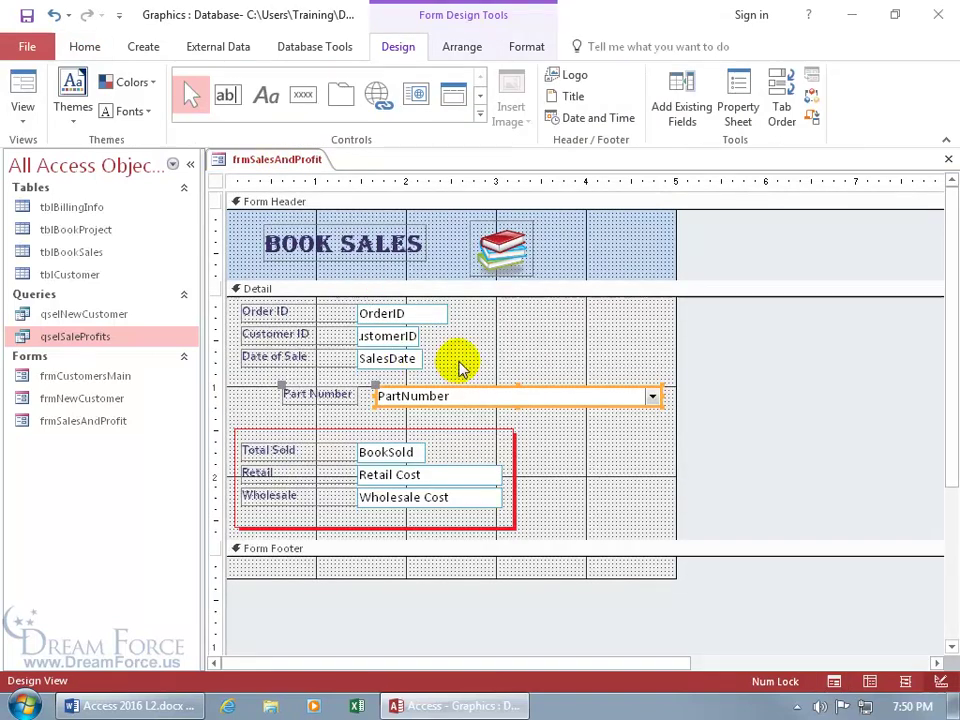
key("Delete")
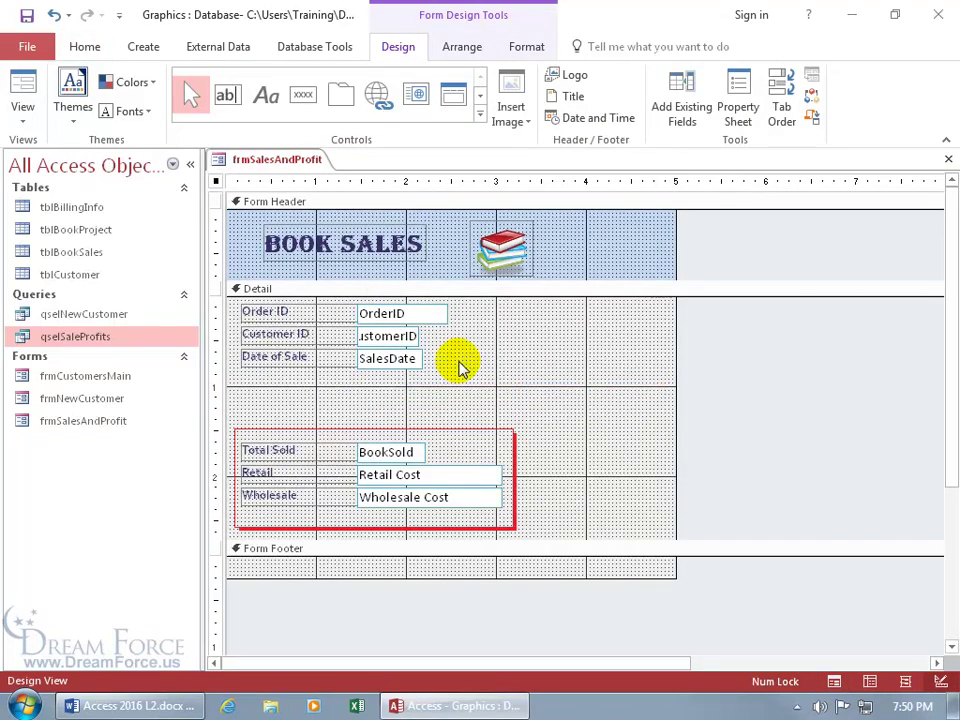
Step: Add a combo box between Date of Sale and the Total Sold group that looks up its values in tblBookProject
left_click(480, 117)
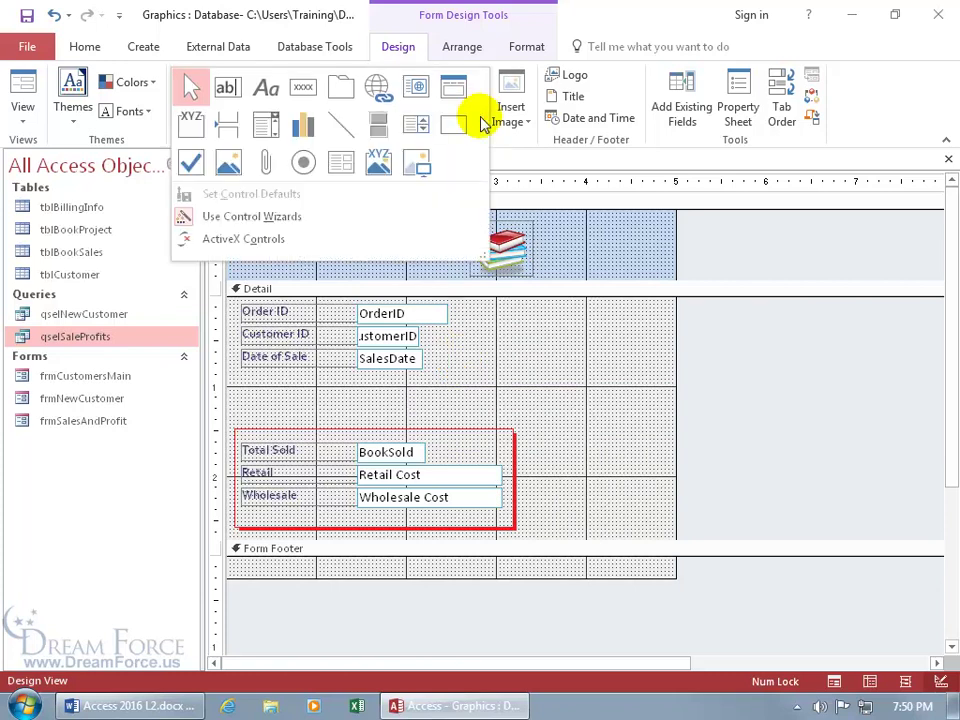
left_click(265, 124)
left_click(345, 381)
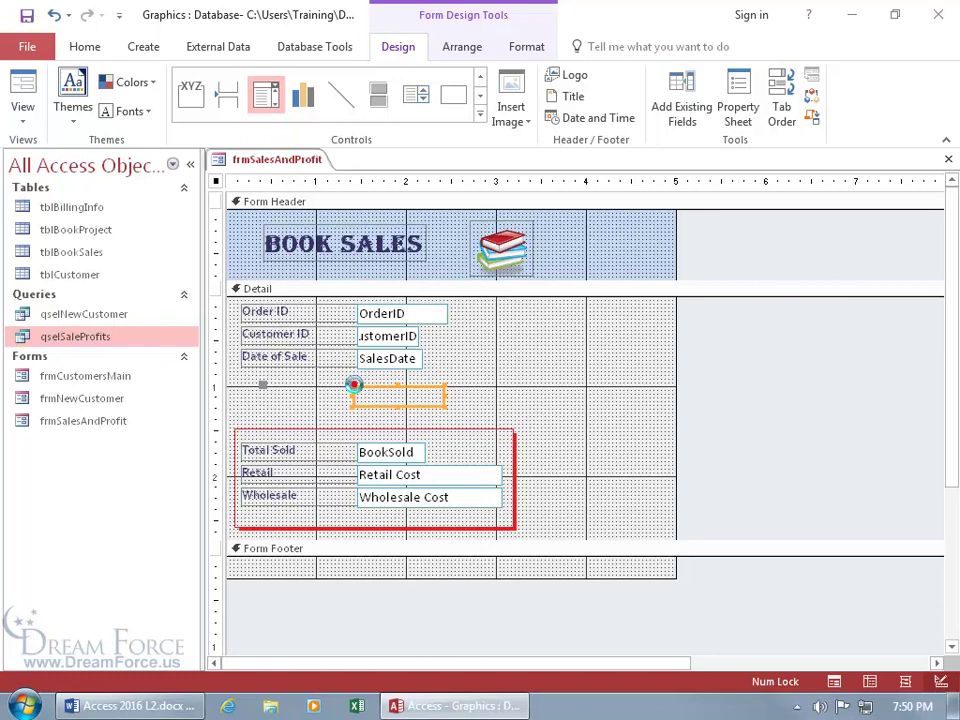
left_click(578, 419)
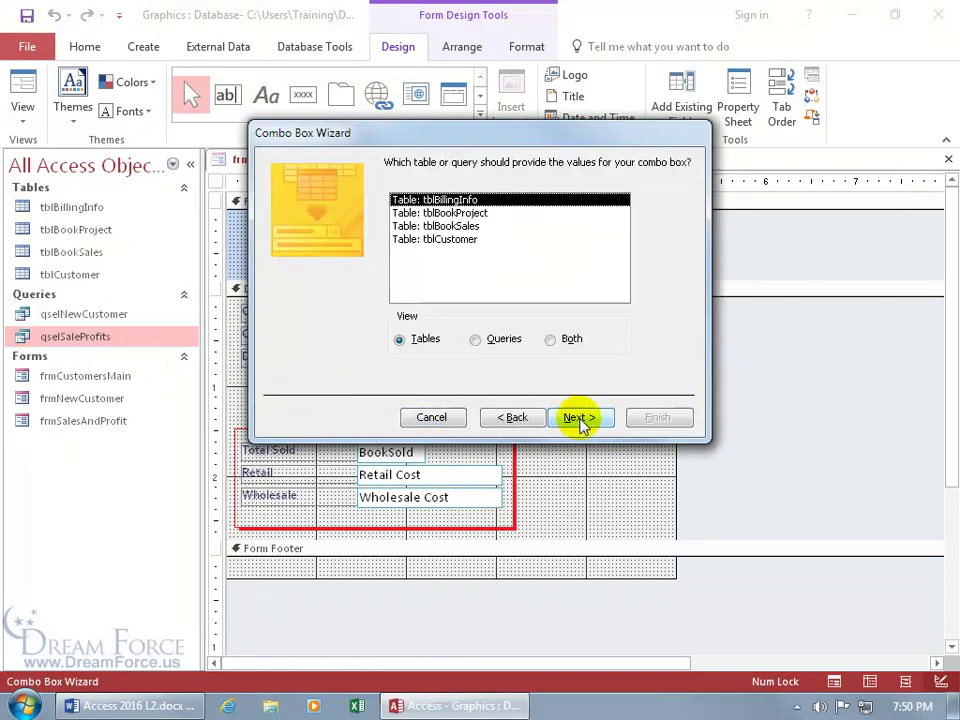
double_click(440, 213)
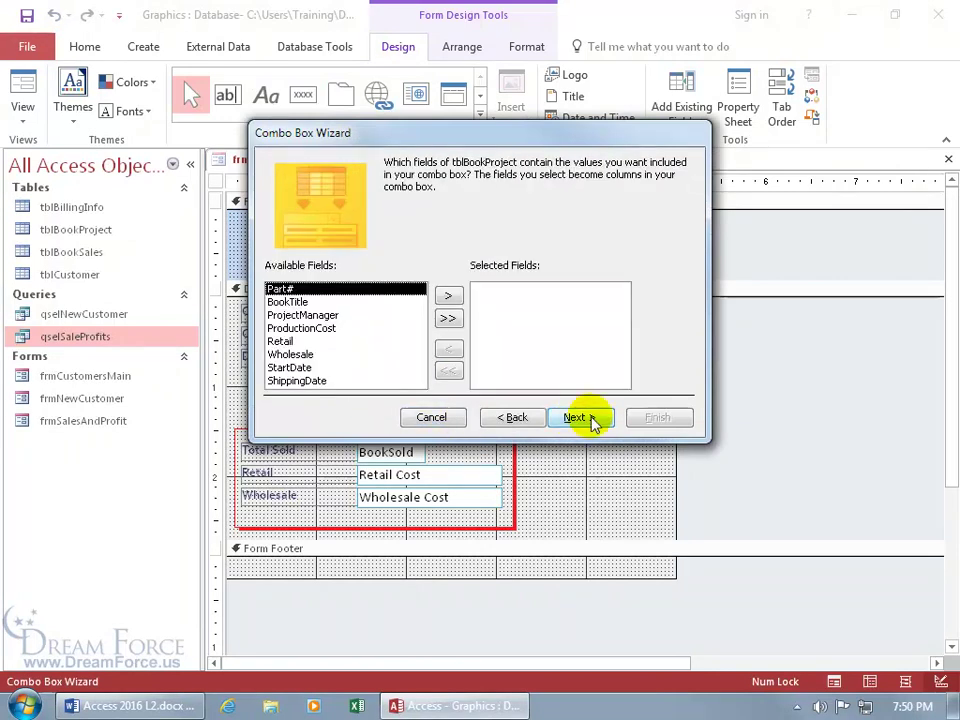
Step: Include the Part# and BookTitle fields in the combo box and sort its items by BookTitle ascending
double_click(298, 289)
double_click(298, 289)
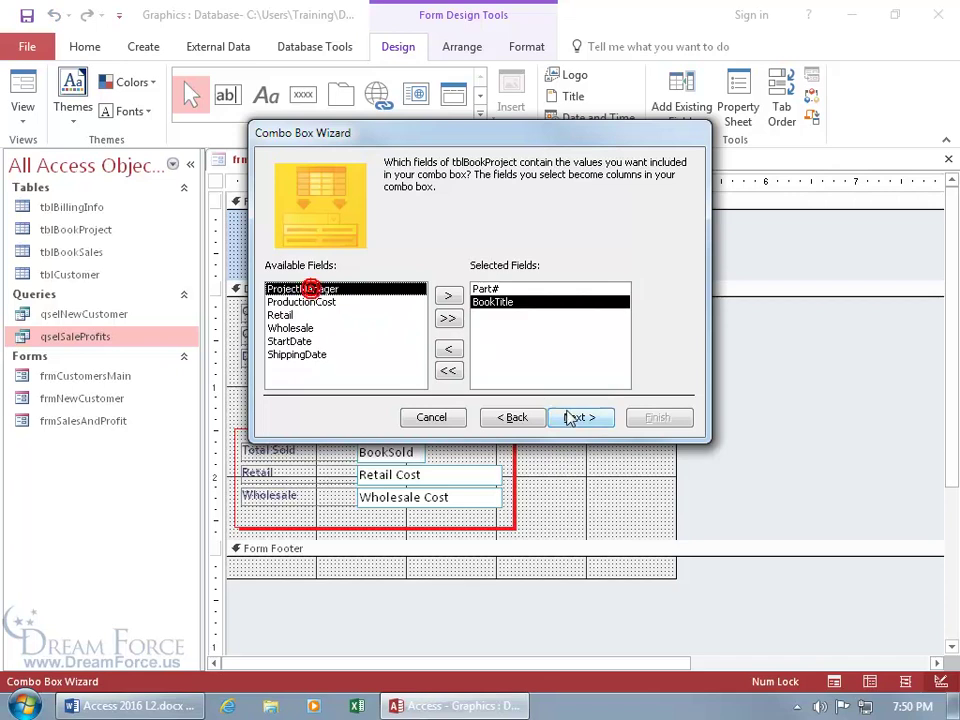
left_click(575, 418)
left_click(419, 224)
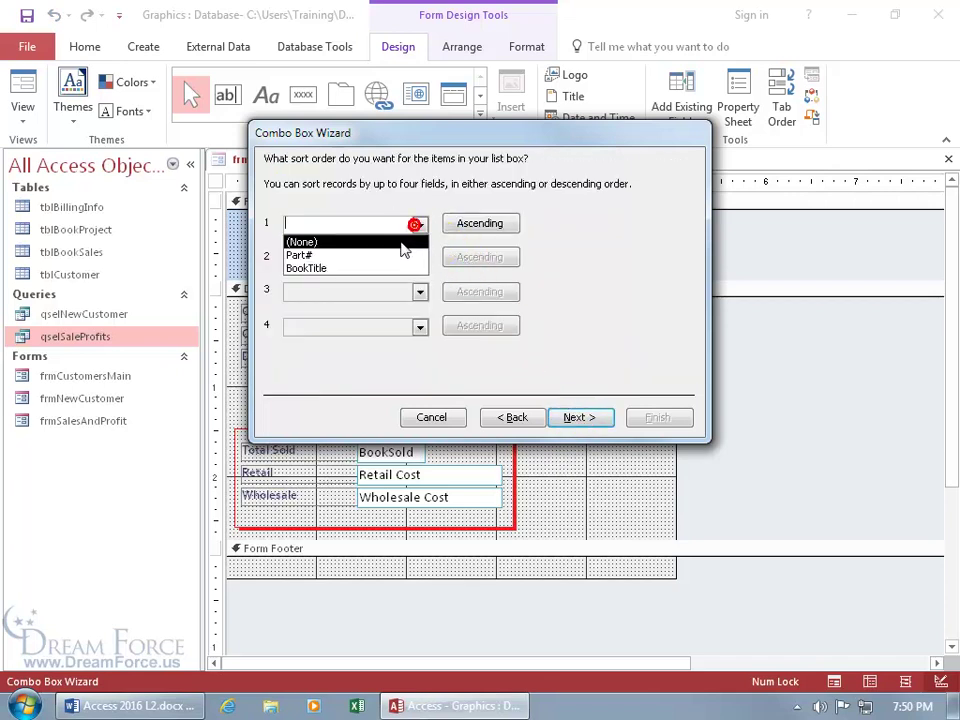
left_click(392, 268)
left_click(577, 417)
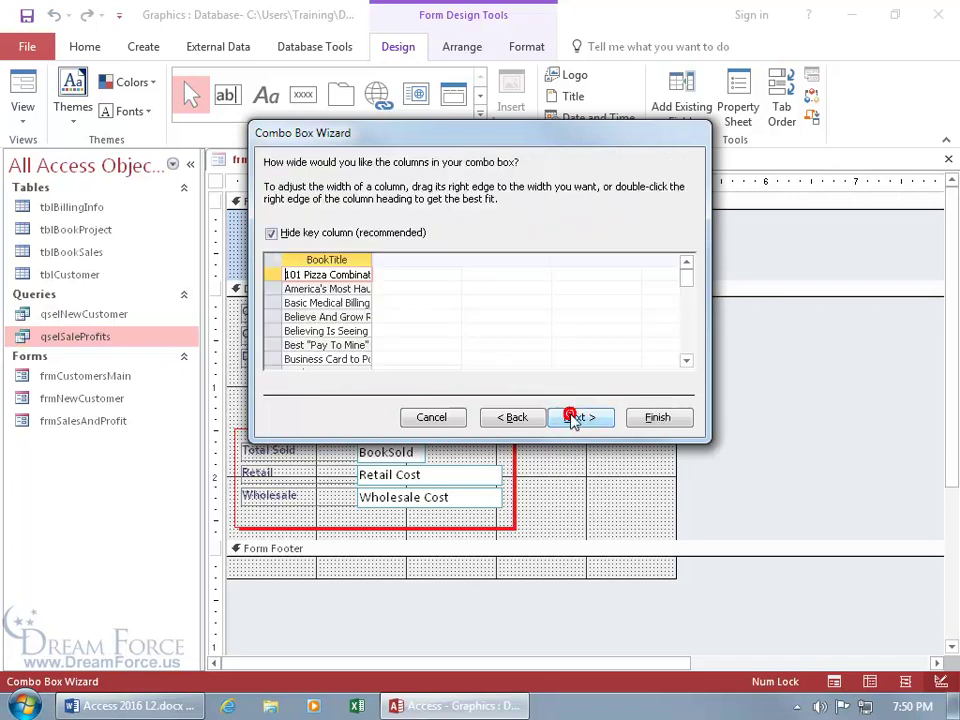
Step: Fit the BookTitle column to its contents and show the Part# key column in the combo box
double_click(372, 259)
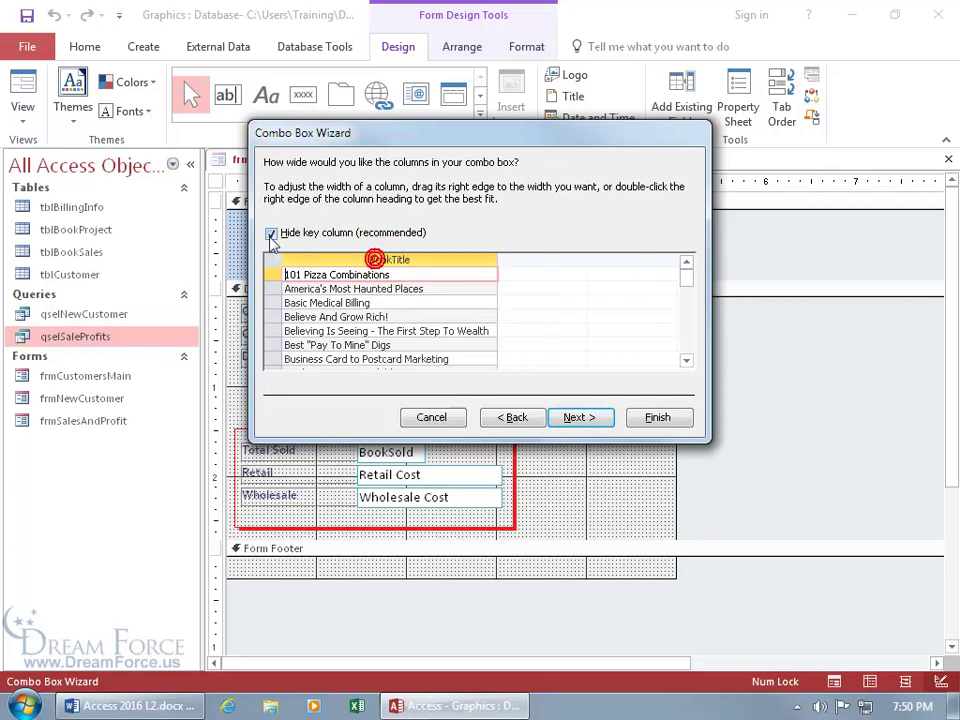
left_click(271, 233)
double_click(371, 260)
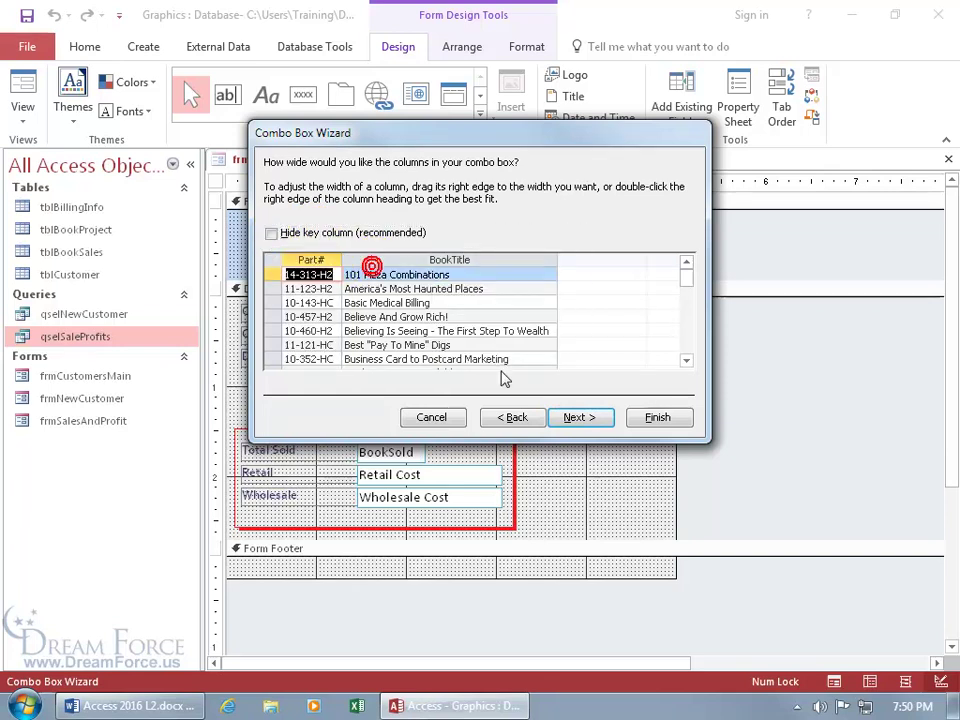
left_click(583, 420)
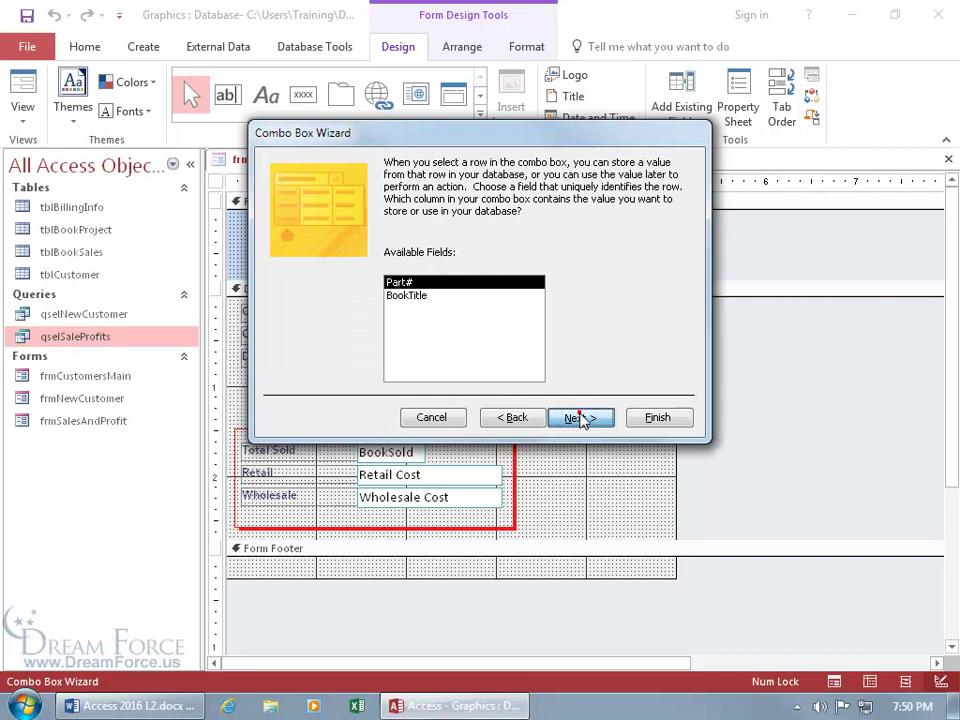
Step: Use Part# as the combo box's value, store it in the PartNumber field, and finish with the label cmbPartNumber
left_click(580, 416)
left_click(484, 247)
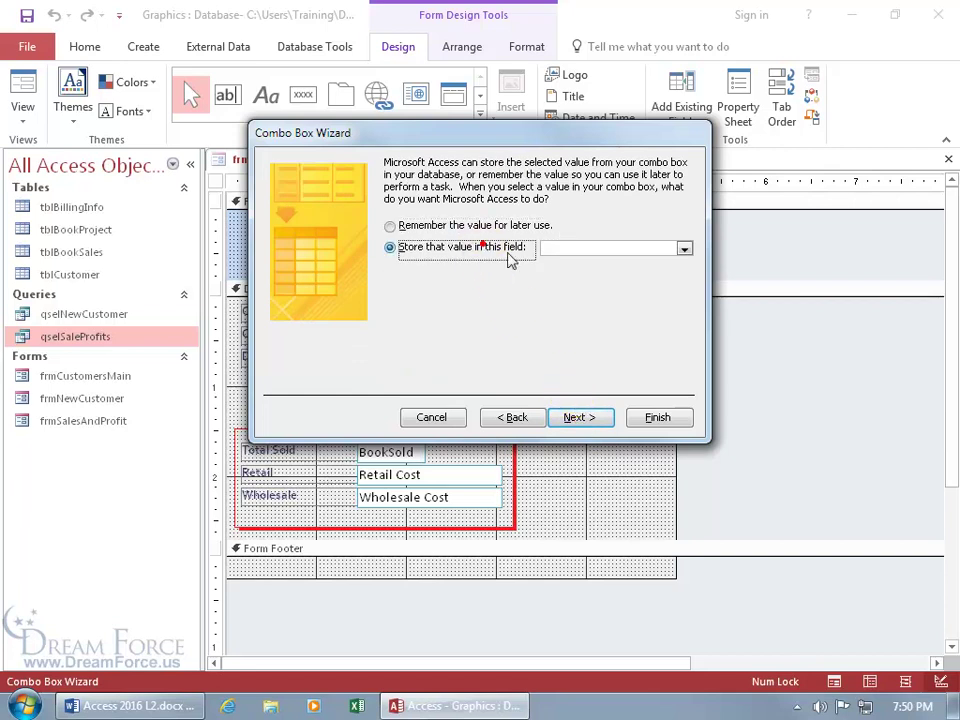
left_click(681, 248)
left_click(651, 303)
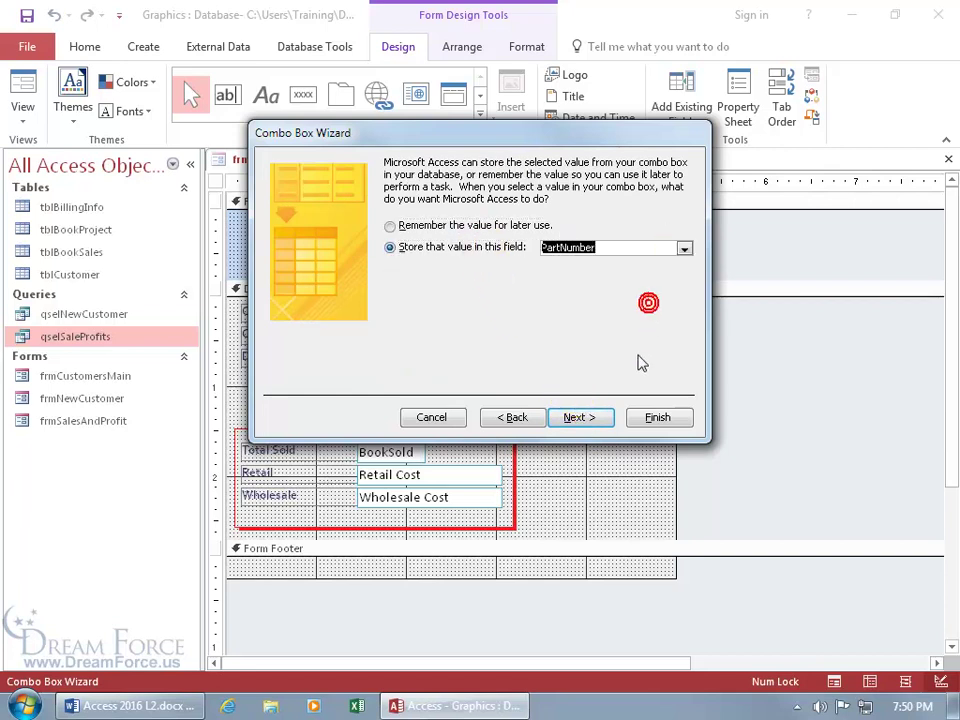
left_click(596, 418)
type("cmbPartNumber")
key("Return")
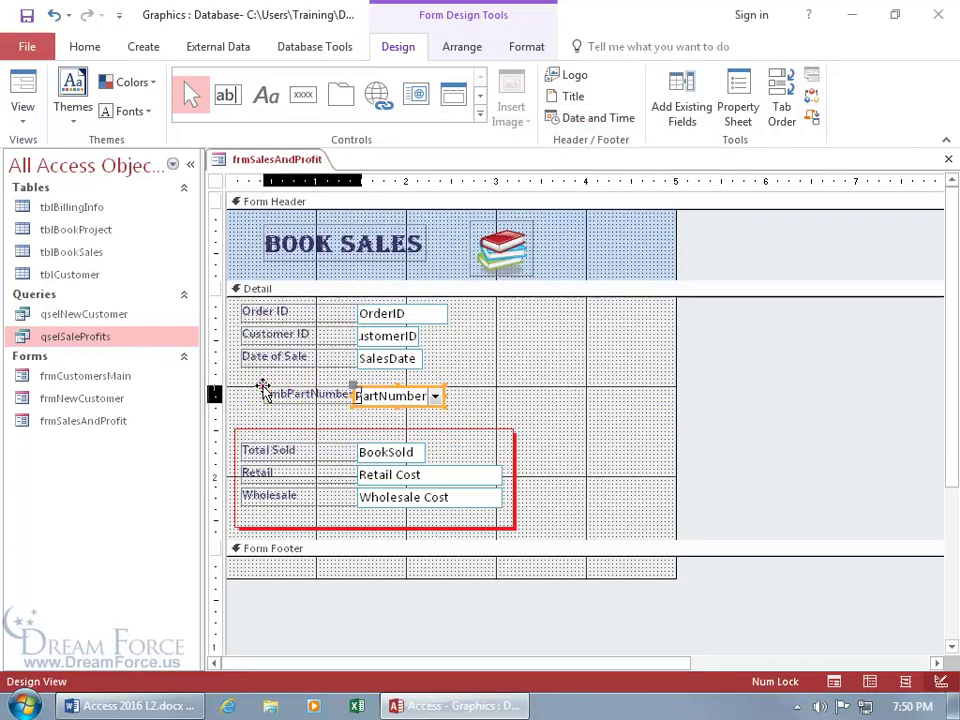
Step: Move the new combo box's label slightly away from the box and change its caption to Part Number
left_click(261, 387)
double_click(291, 394)
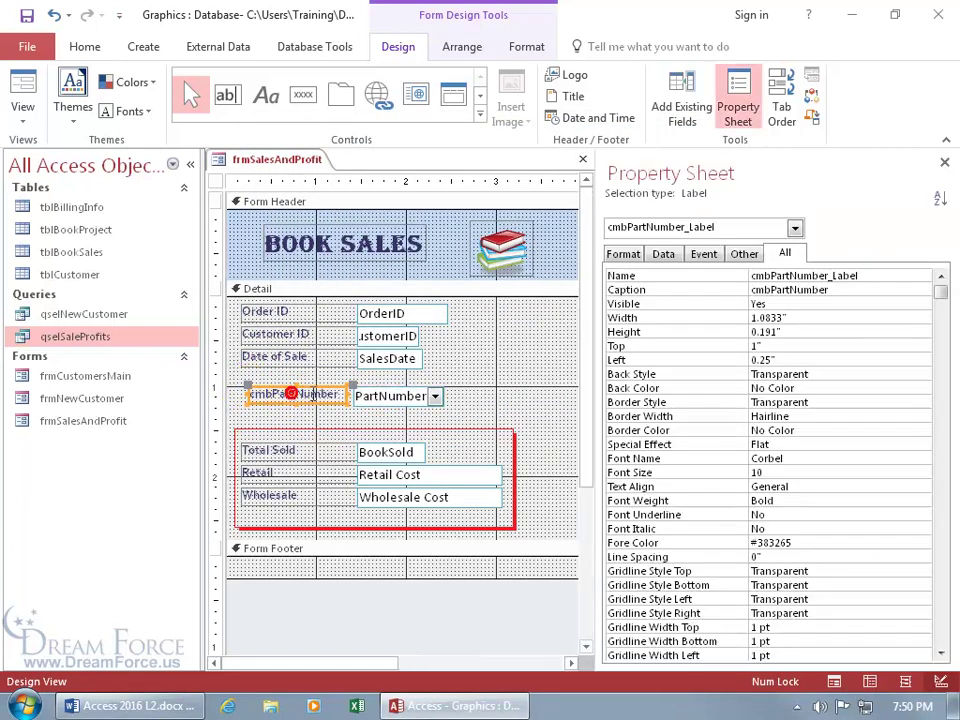
type("P")
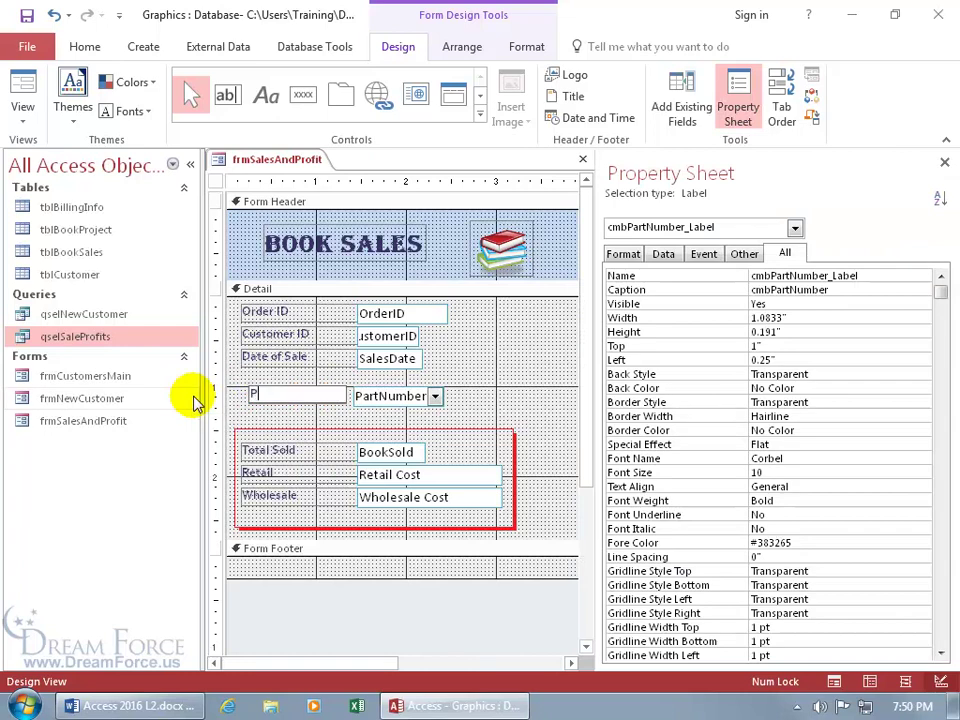
type("art Number")
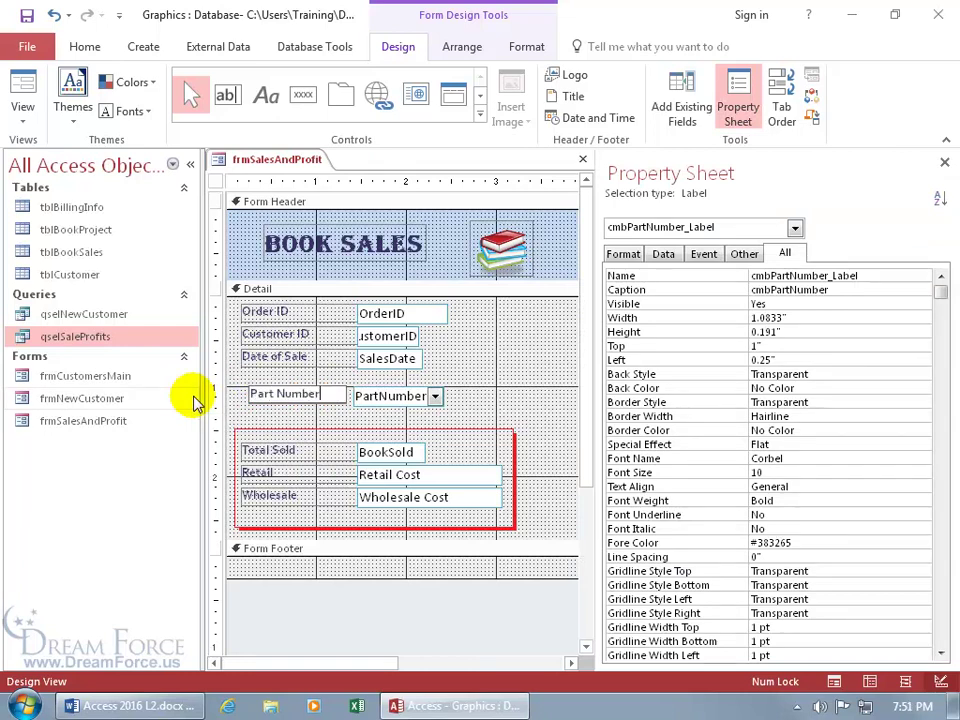
Step: In Form View, open the Part Number combo box's list and examine the part numbers and book titles
right_click(270, 162)
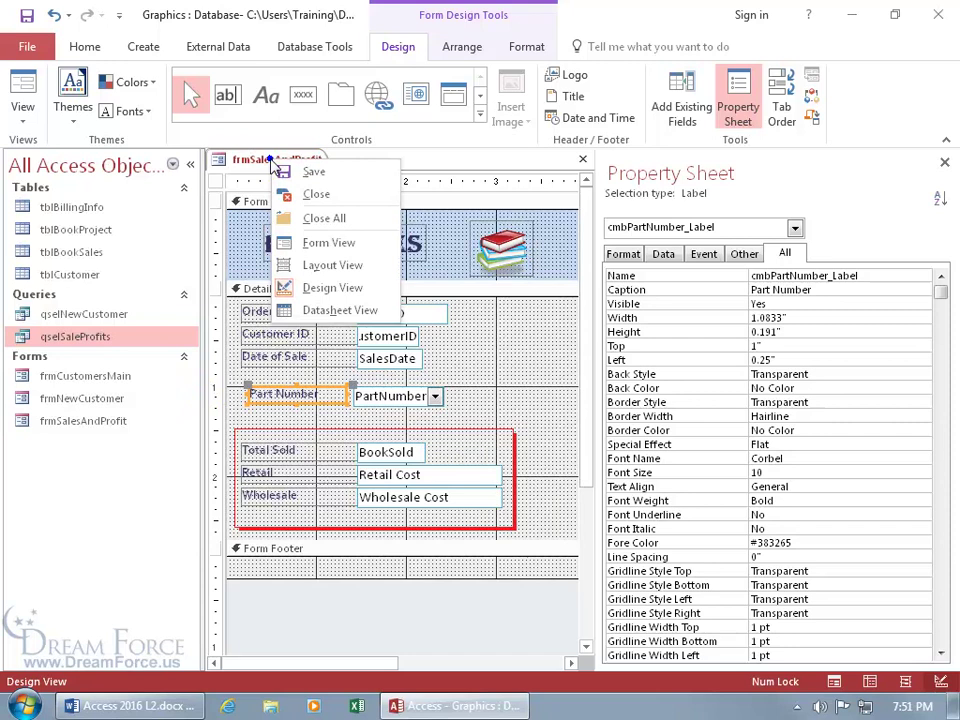
left_click(300, 243)
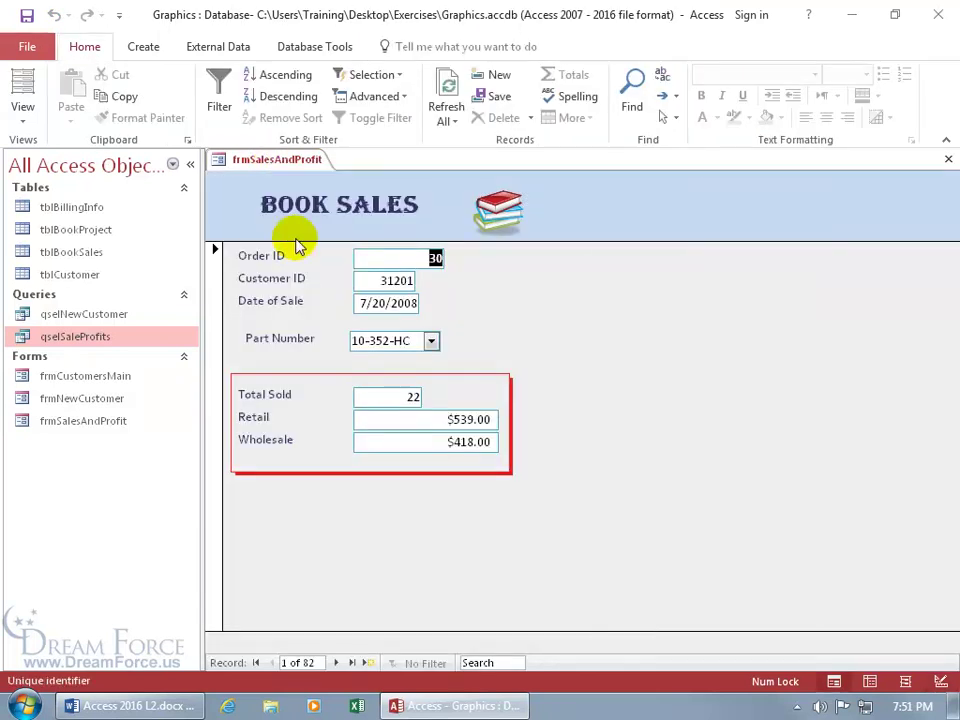
left_click(416, 341)
left_click(430, 341)
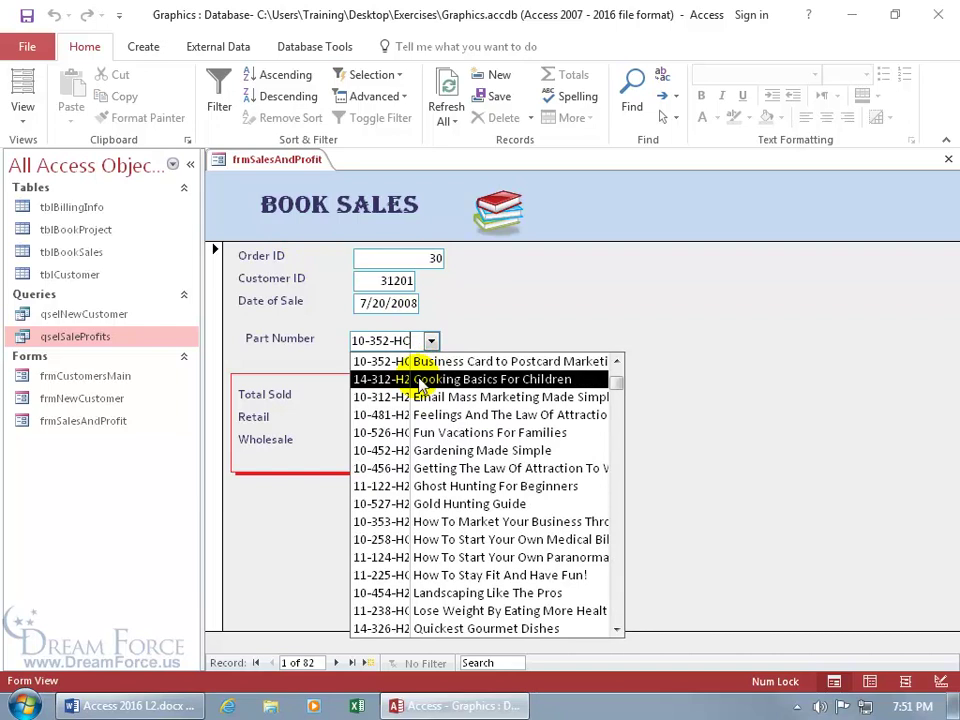
right_click(469, 300)
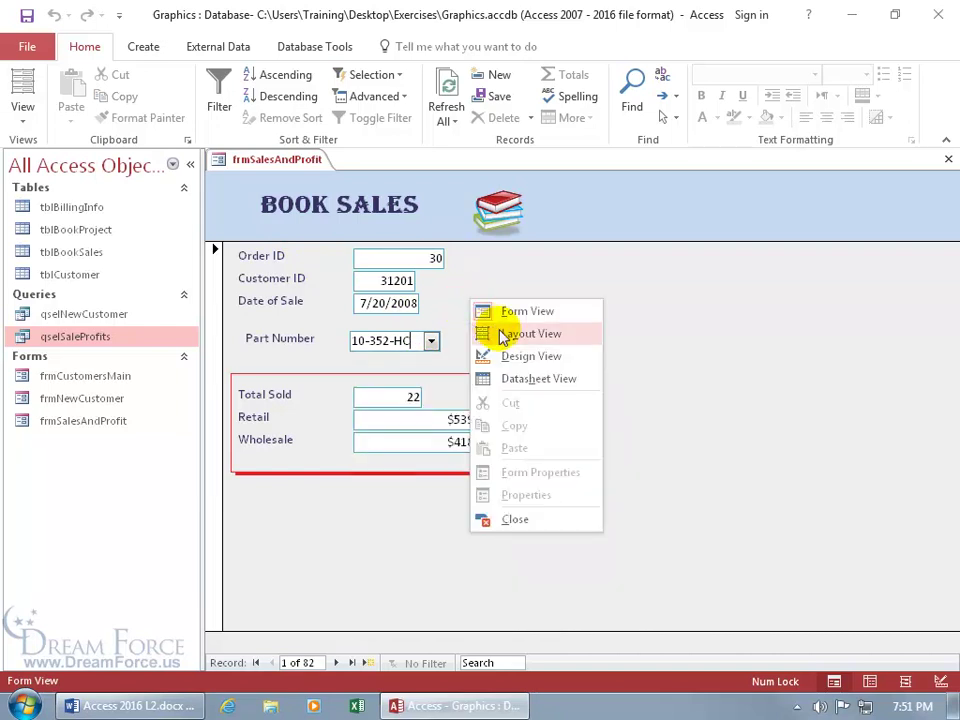
Step: In Design View, set the first column width of the Part Number combo box to 0.7"
left_click(516, 357)
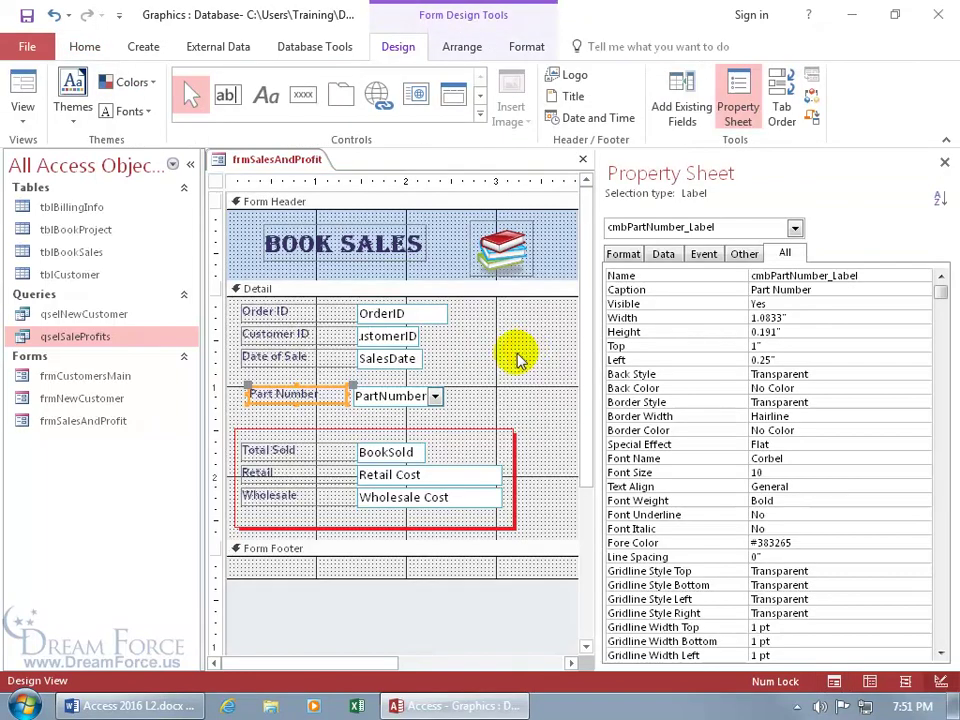
left_click(412, 393)
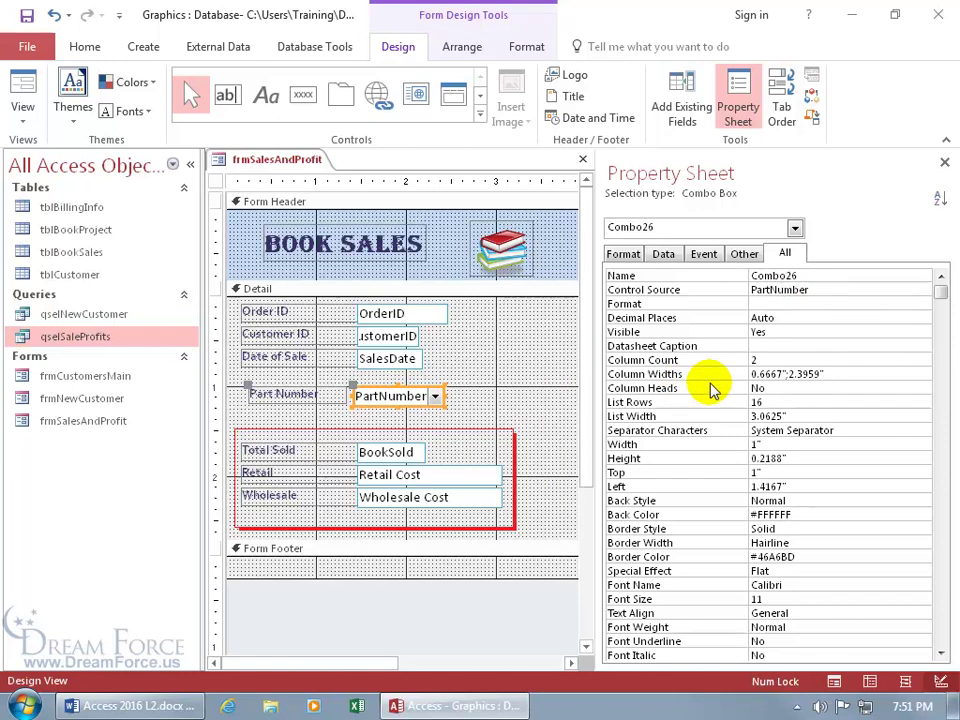
left_click(771, 374)
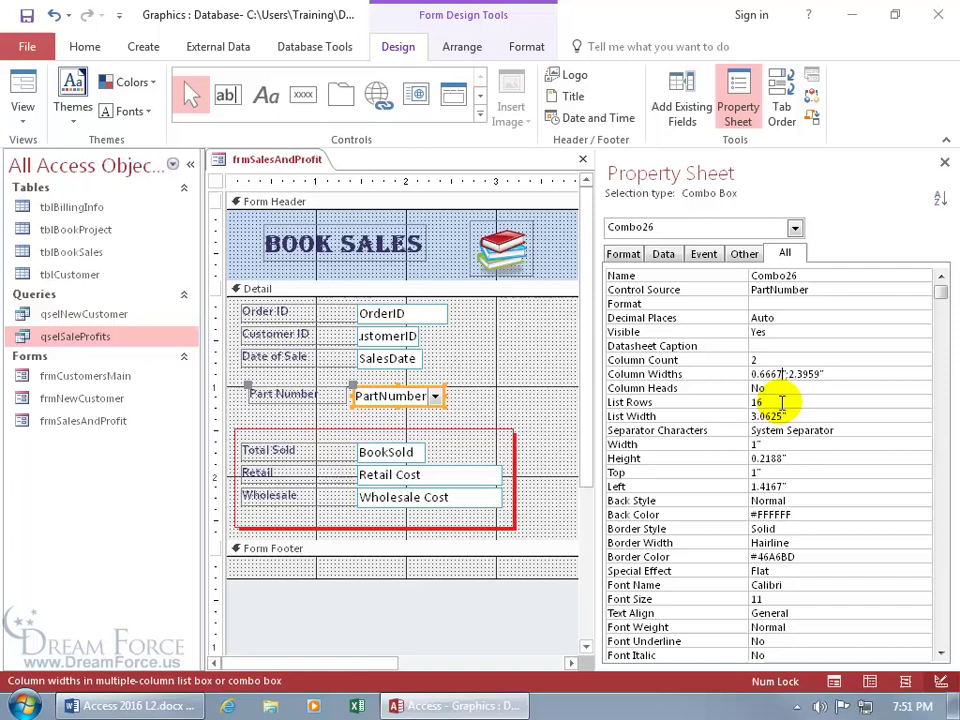
key("BackSpace")
key("BackSpace")
key("BackSpace")
key("BackSpace")
key("BackSpace")
type("7")
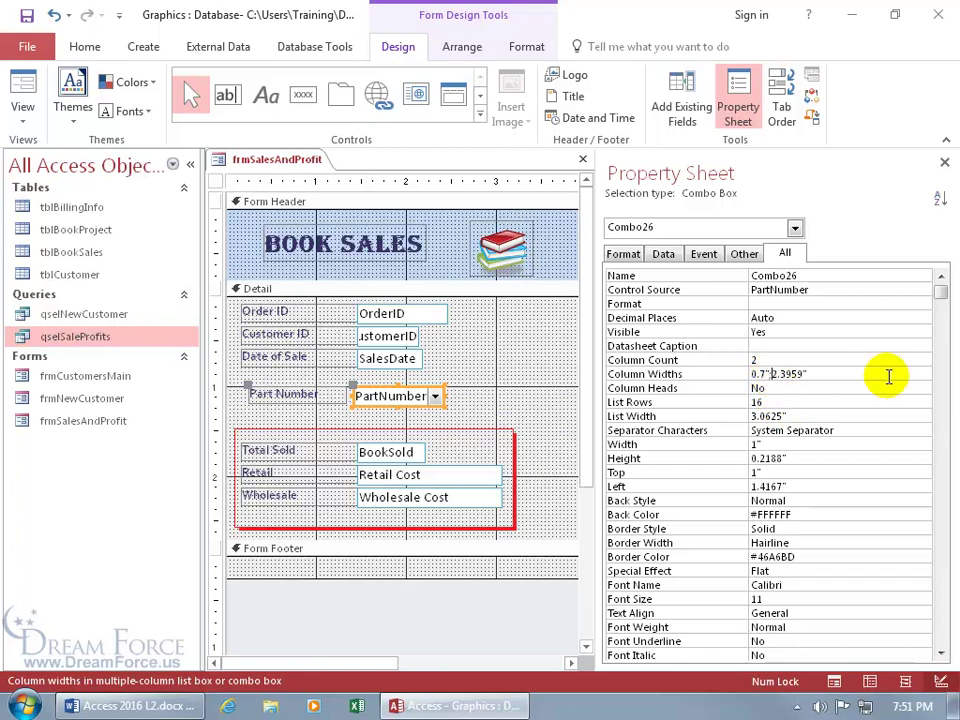
Step: Set the combo box's second column width to 3"
key("Delete")
key("Delete")
key("Delete")
key("Delete")
key("Delete")
key("BackSpace")
type("3")
key("Return")
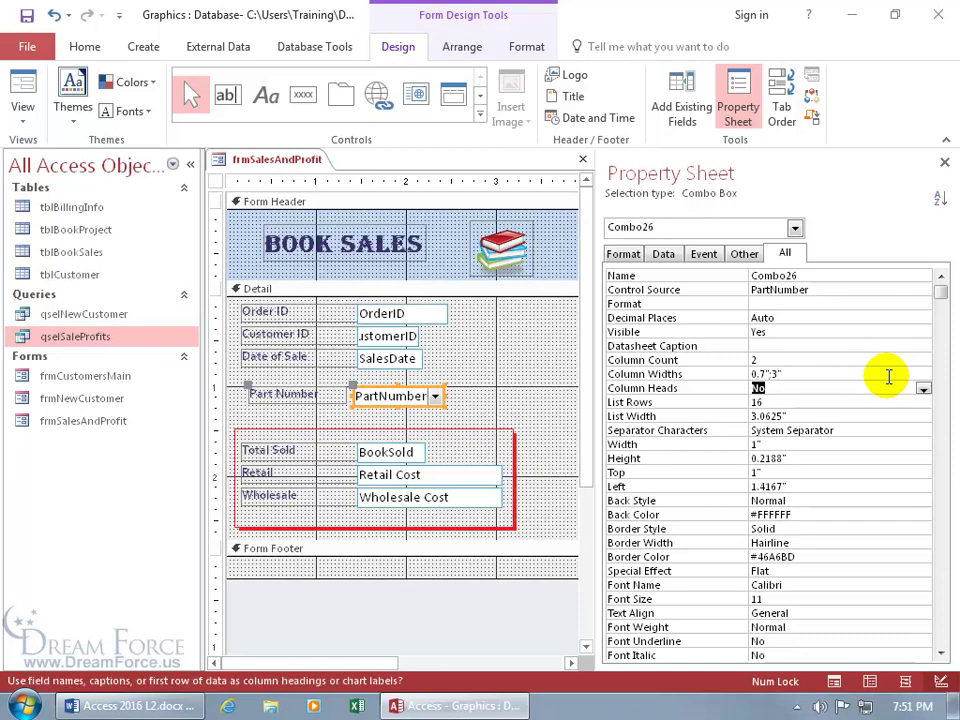
Step: In Form View, open the Part Number list and check how the part number and title columns fit its width
right_click(271, 163)
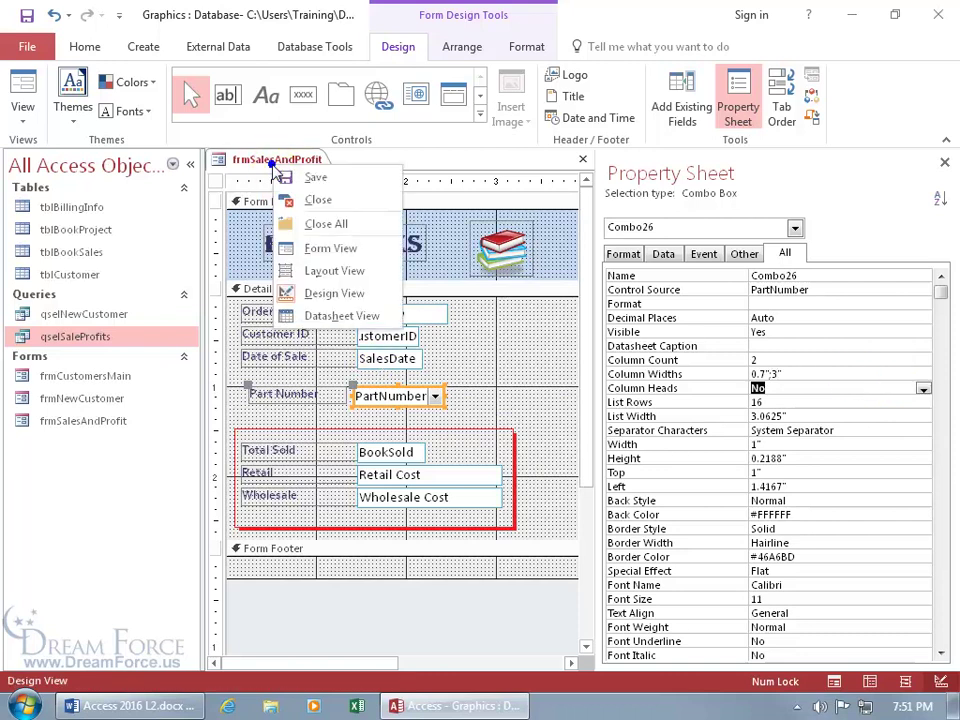
left_click(318, 248)
left_click(432, 341)
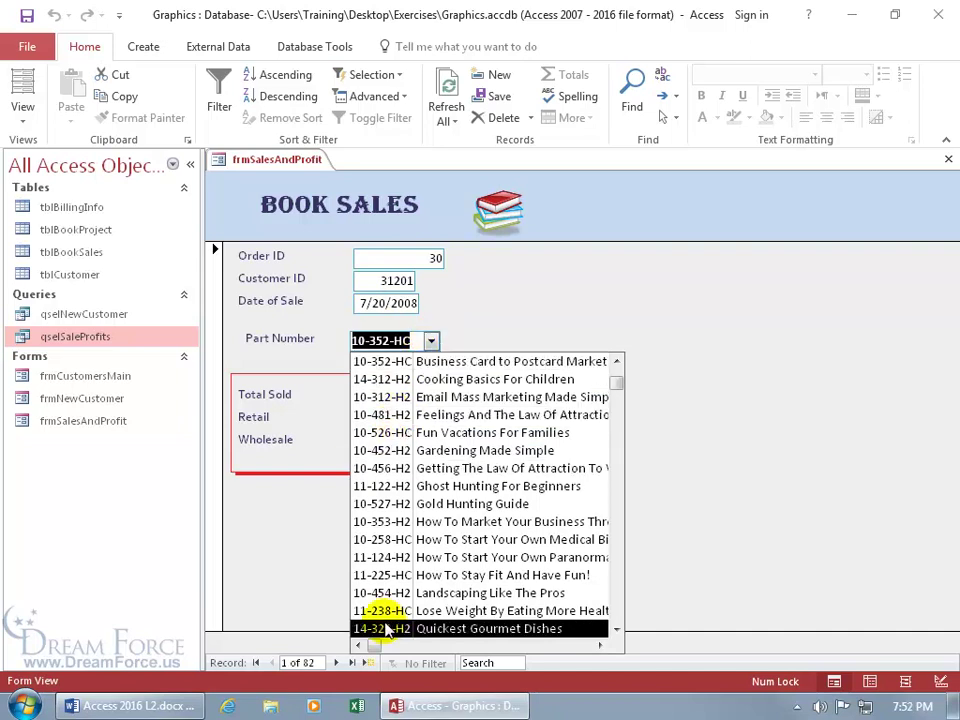
left_click(482, 648)
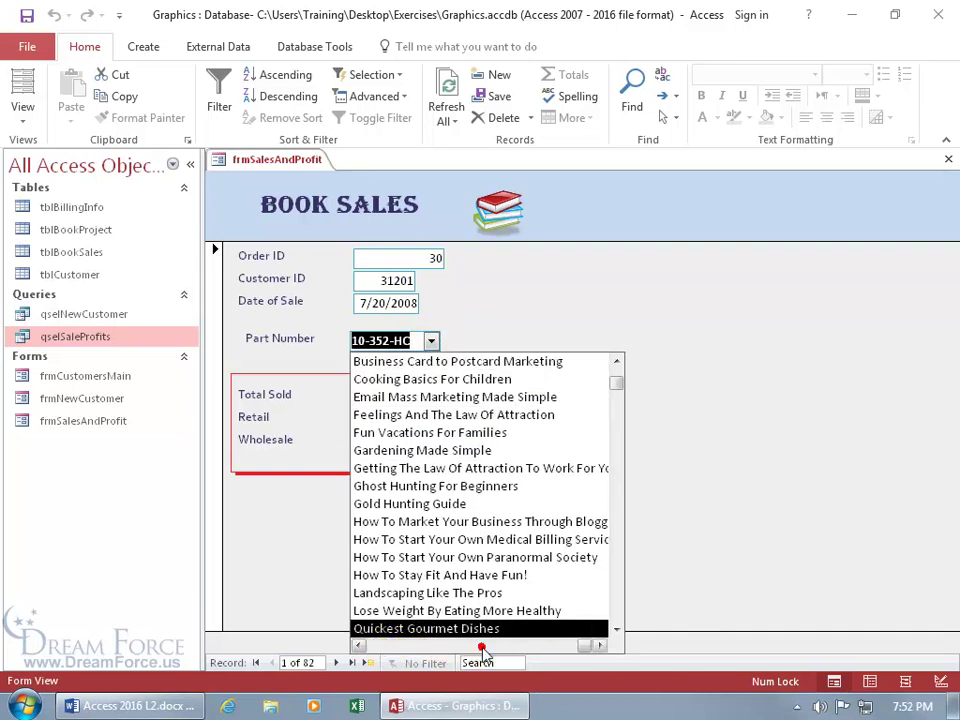
left_click(325, 360)
Step: Return to Design View and set the Part Number combo box's List Width to 4"
right_click(276, 162)
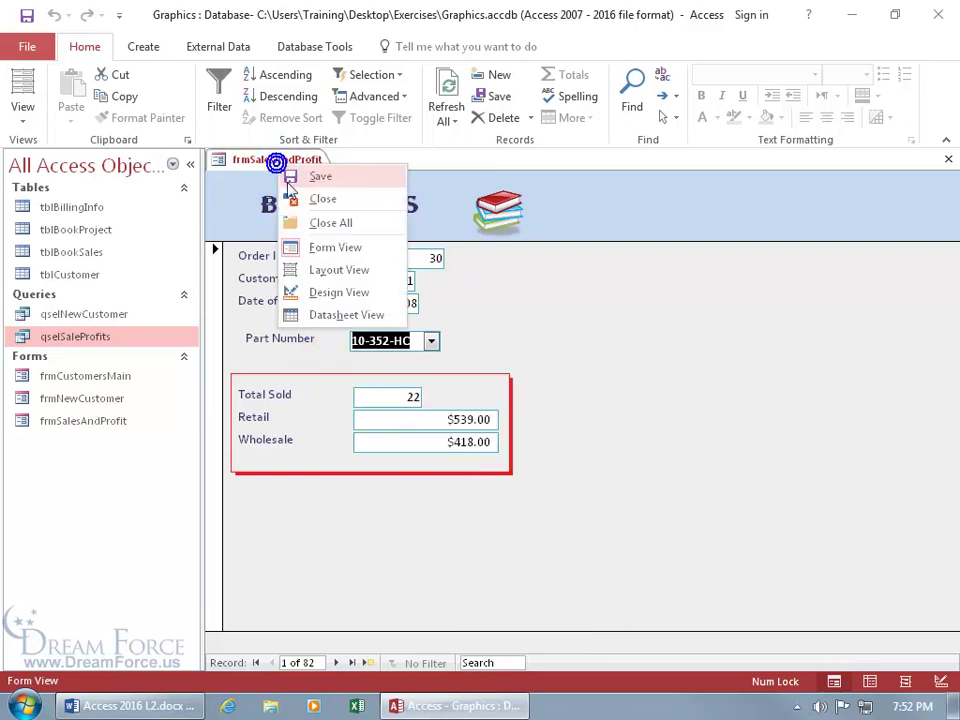
left_click(339, 292)
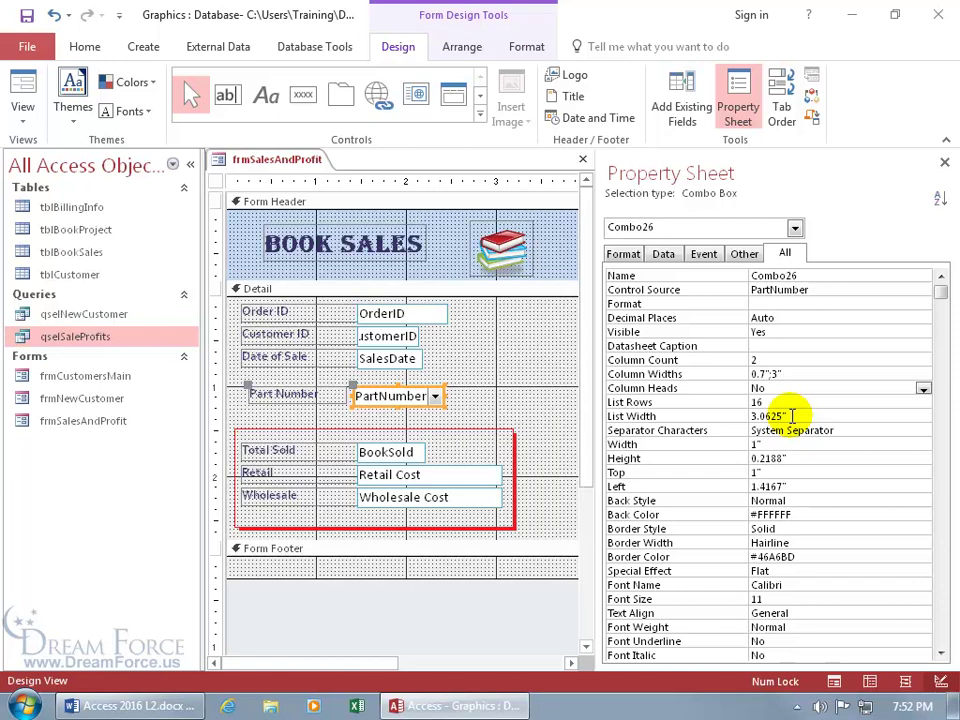
left_click_drag(792, 415, 739, 418)
type("4")
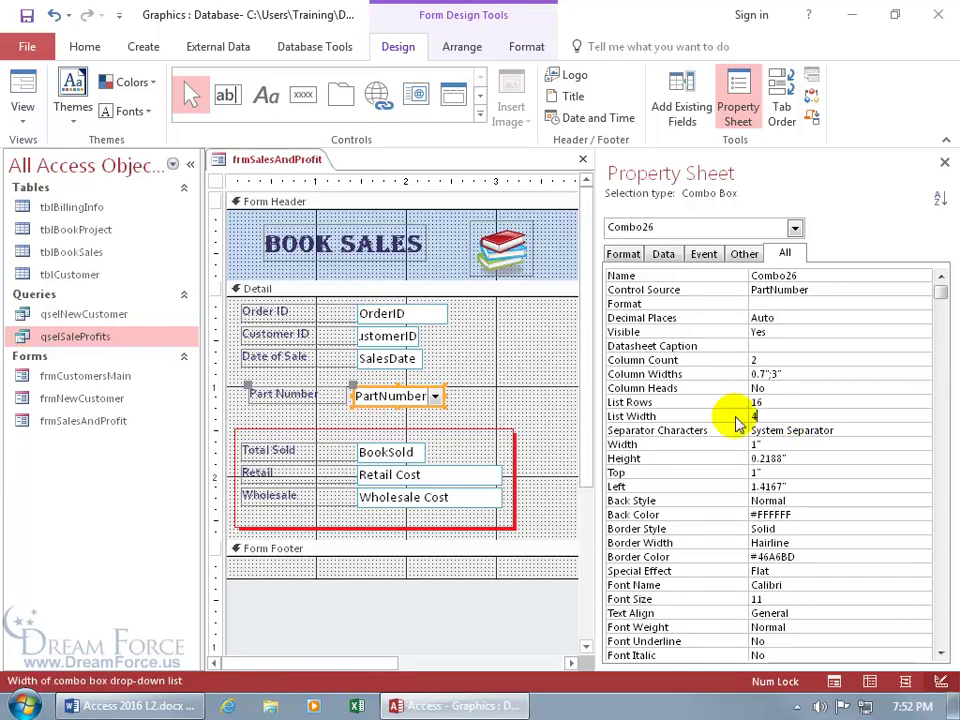
key("Tab")
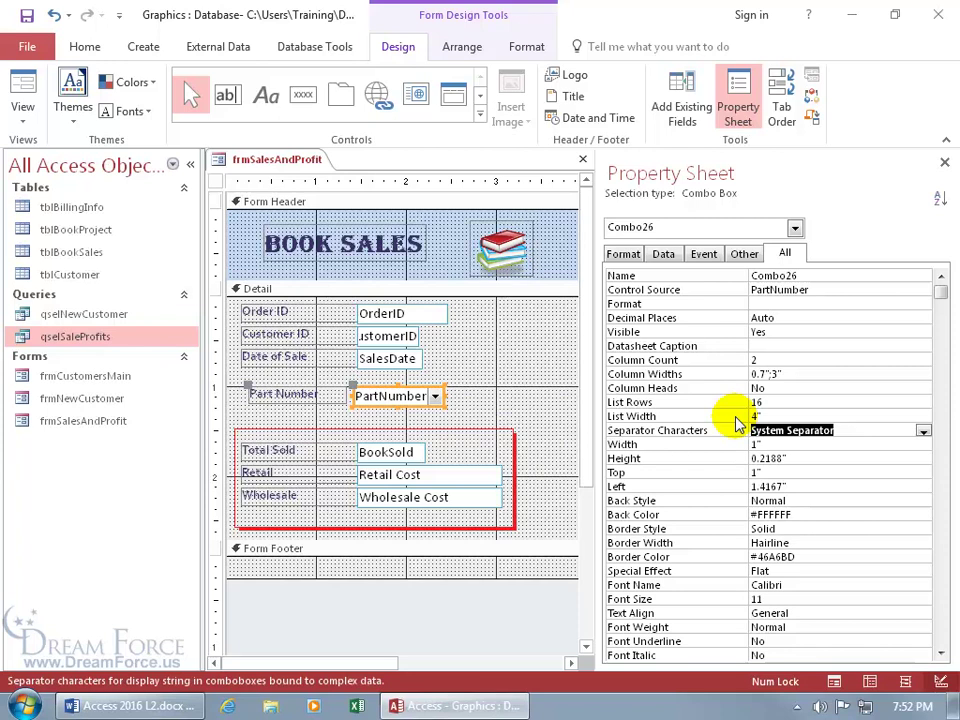
Step: In Form View, review the widened Part Number list through its last titles and close it without choosing an entry
right_click(287, 161)
left_click(328, 245)
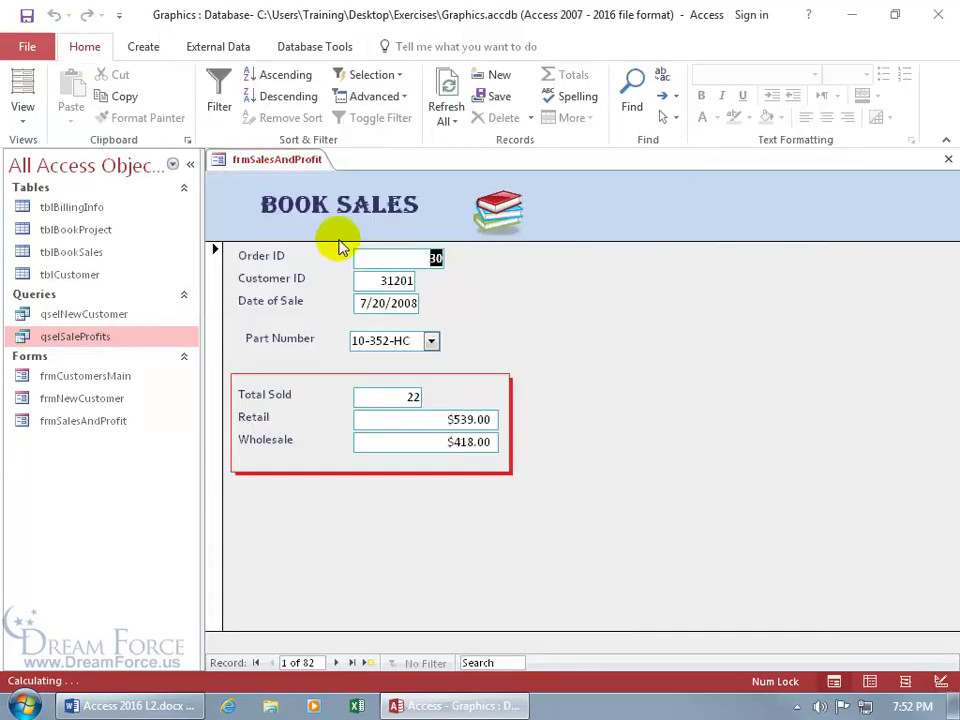
left_click(431, 341)
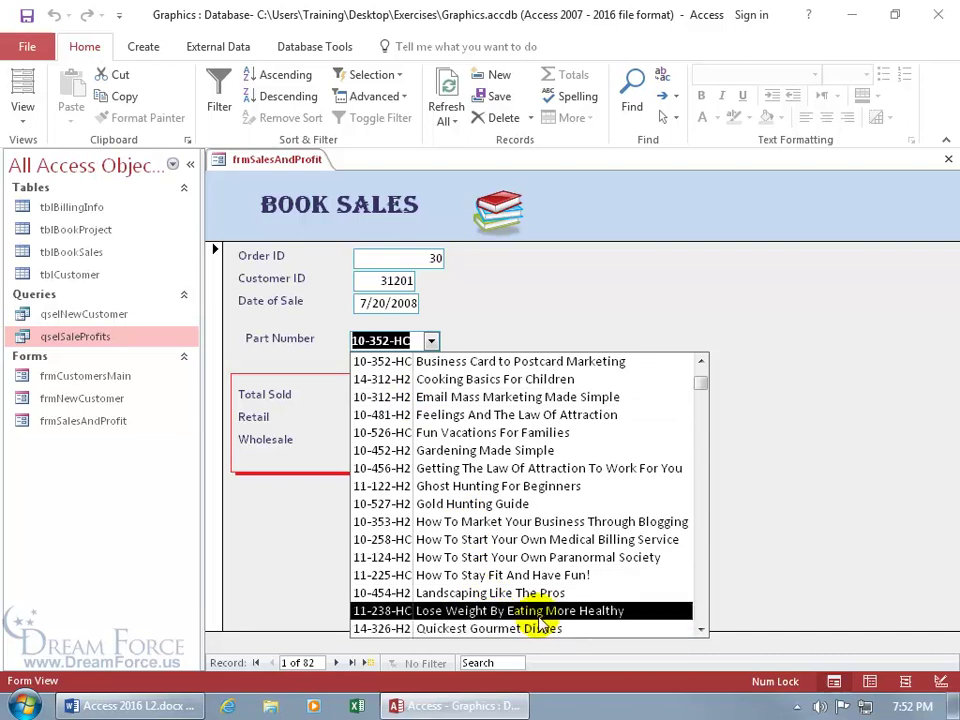
left_click(701, 629)
left_click(701, 629)
left_click(701, 629)
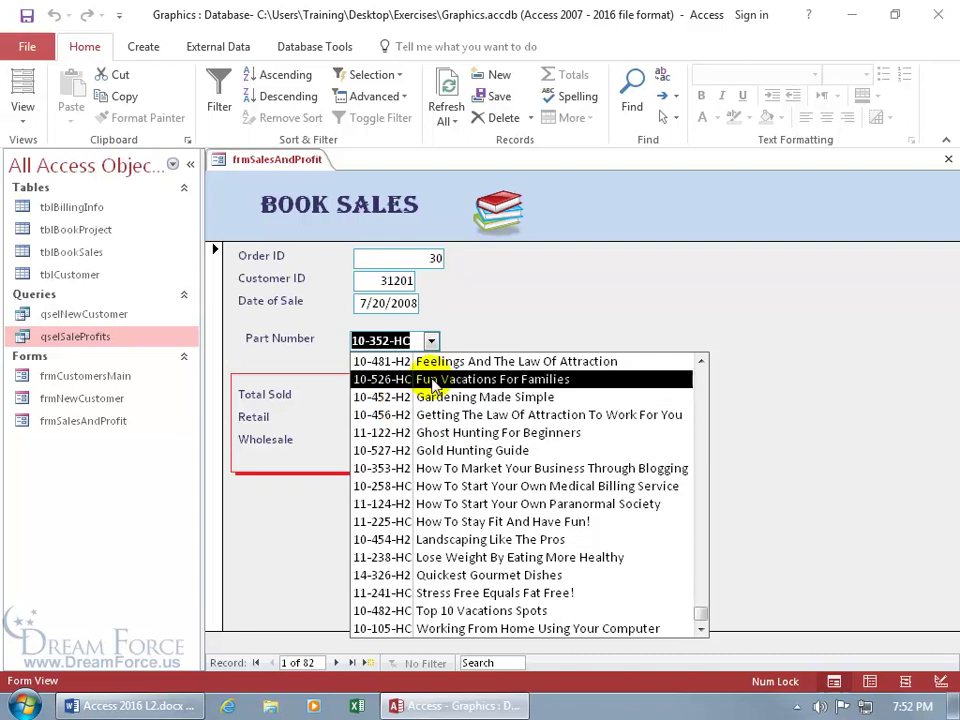
key("Escape")
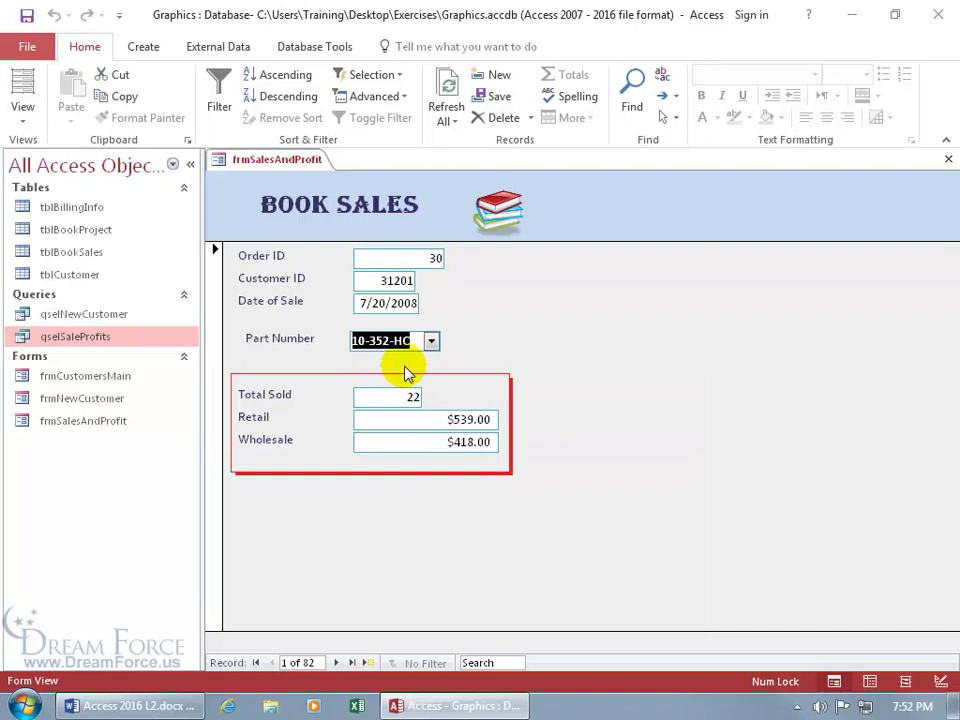